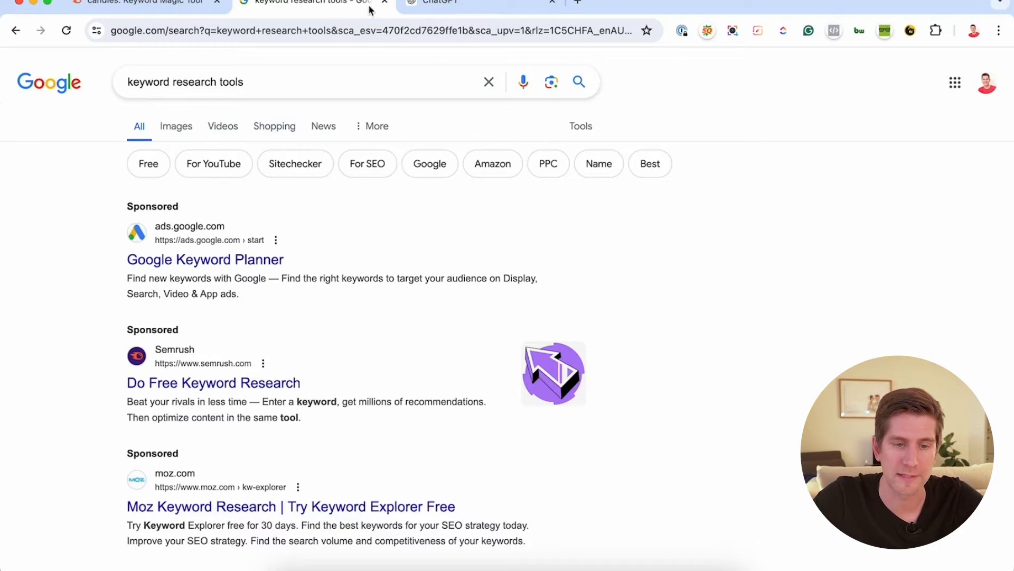
Step: Move from the ChatGPT and Google tabs to the Semrush Keyword Magic Tool results for 'candles'
{"action": "left_click", "coordinate": [459, 8]}
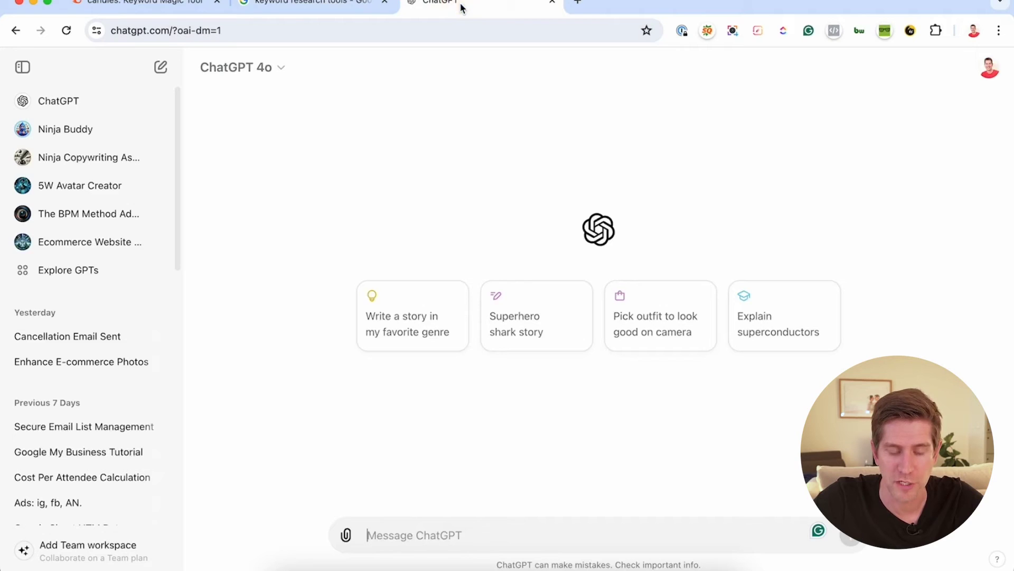
{"action": "left_click", "coordinate": [338, 5]}
{"action": "scroll", "coordinate": [245, 328], "scroll_direction": "down", "scroll_amount": 3}
{"action": "left_click", "coordinate": [172, 3]}
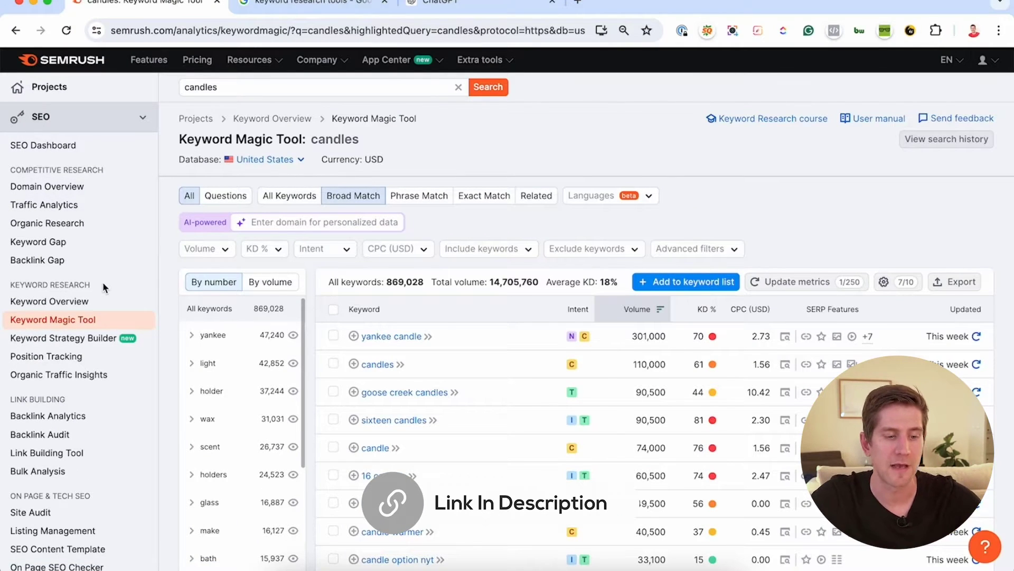
{"action": "left_click", "coordinate": [66, 323]}
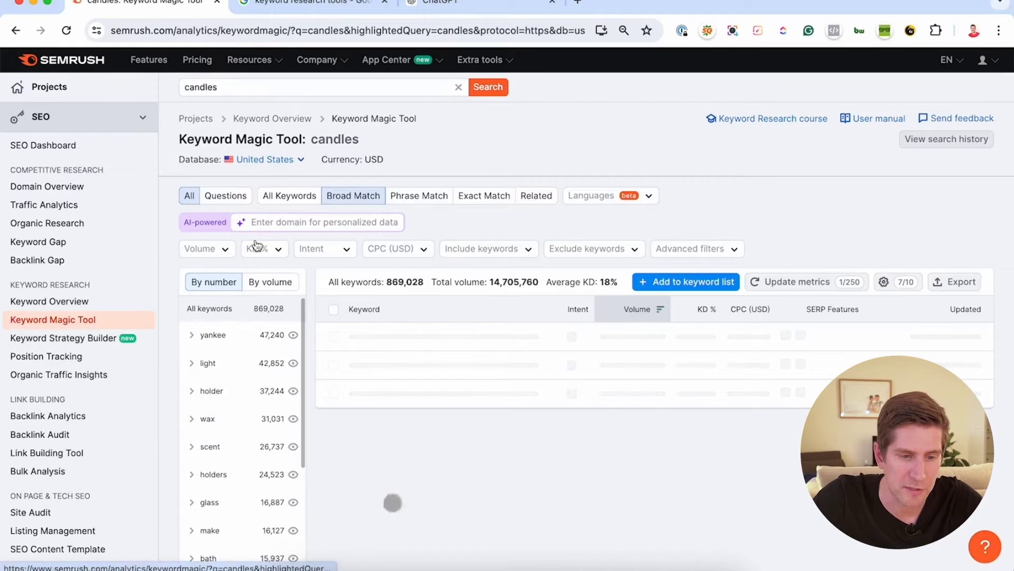
{"action": "left_click", "coordinate": [231, 88]}
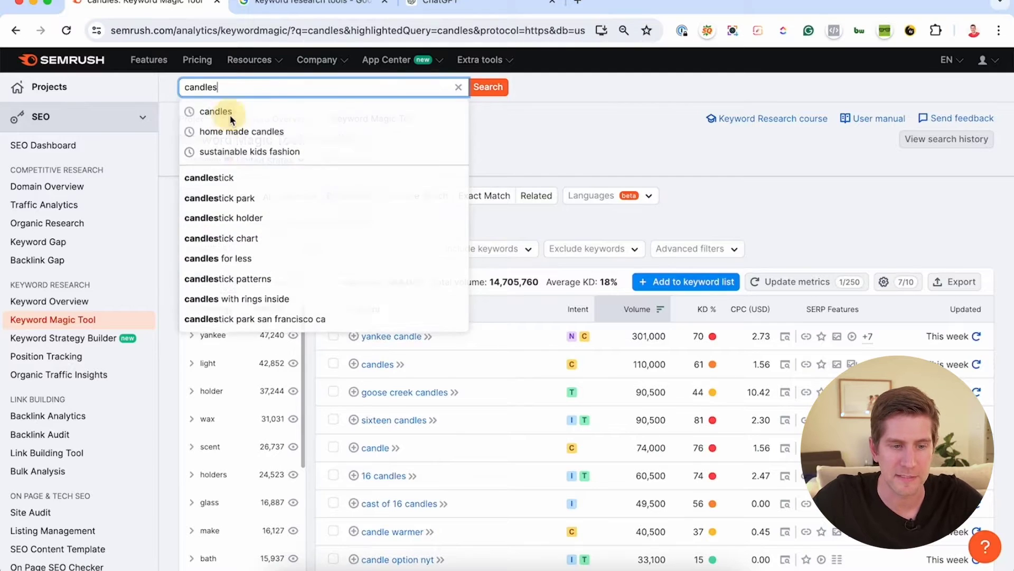
{"action": "left_click", "coordinate": [535, 120]}
{"action": "scroll", "coordinate": [494, 260], "scroll_direction": "down", "scroll_amount": 2}
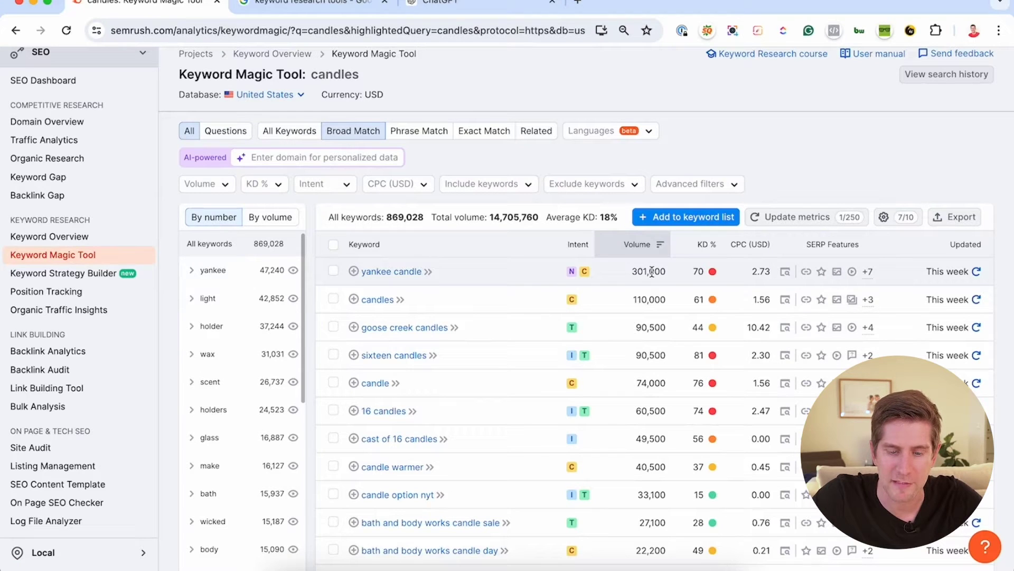
{"action": "mouse_move", "coordinate": [708, 273]}
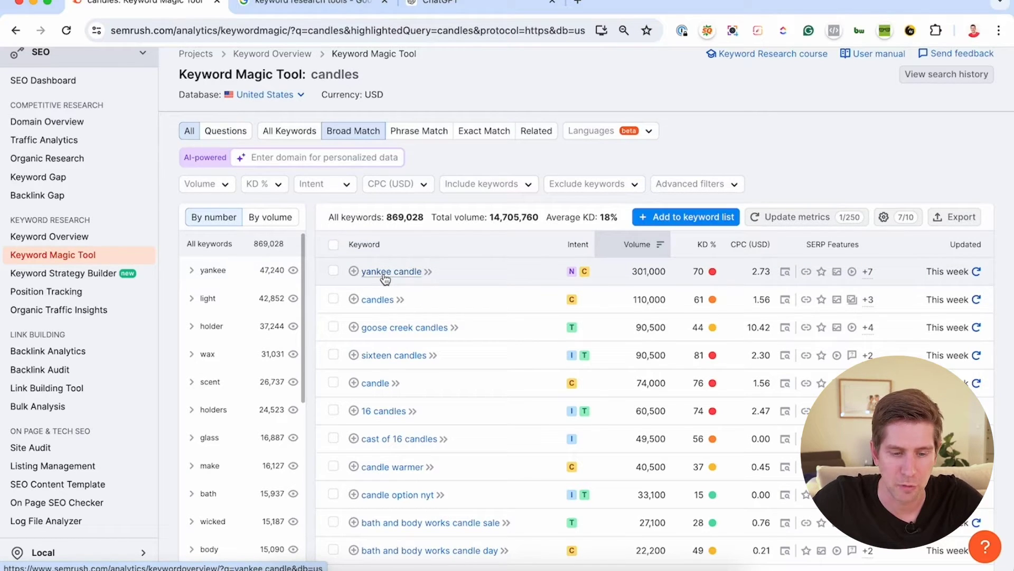
{"action": "scroll", "coordinate": [394, 333], "scroll_direction": "down", "scroll_amount": 6}
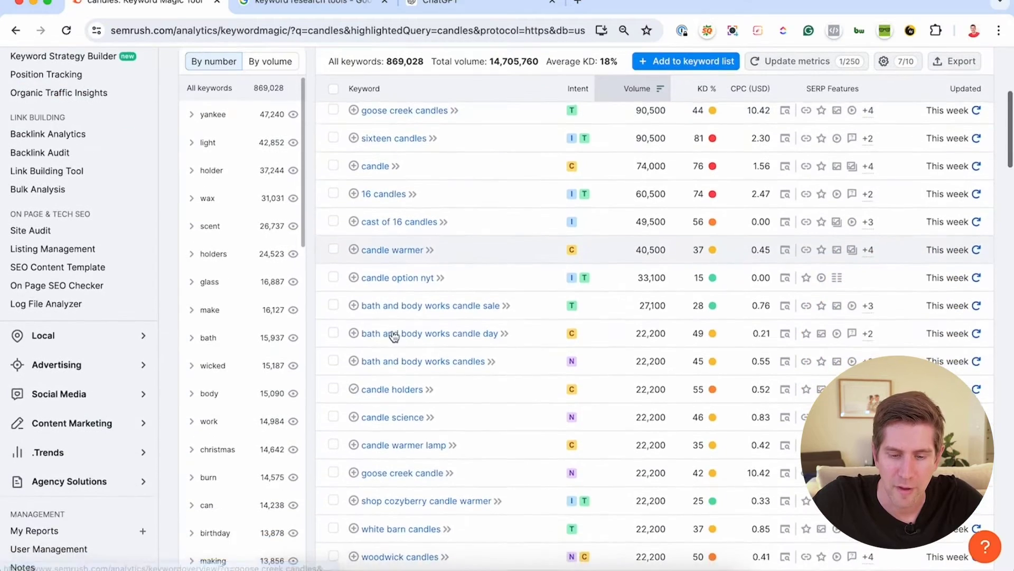
{"action": "scroll", "coordinate": [393, 333], "scroll_direction": "down", "scroll_amount": 2}
{"action": "scroll", "coordinate": [405, 226], "scroll_direction": "down", "scroll_amount": 2}
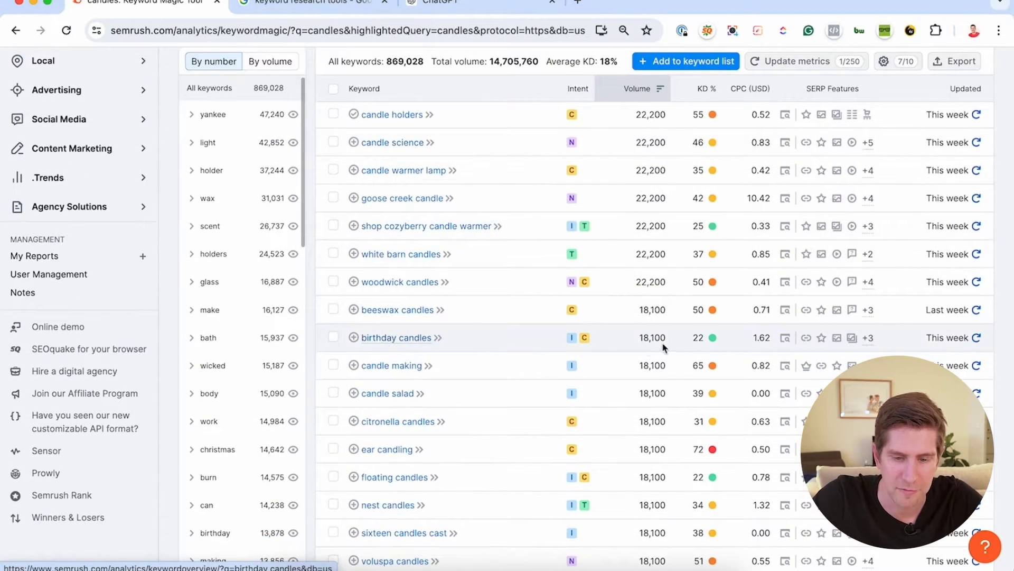
{"action": "mouse_move", "coordinate": [713, 336]}
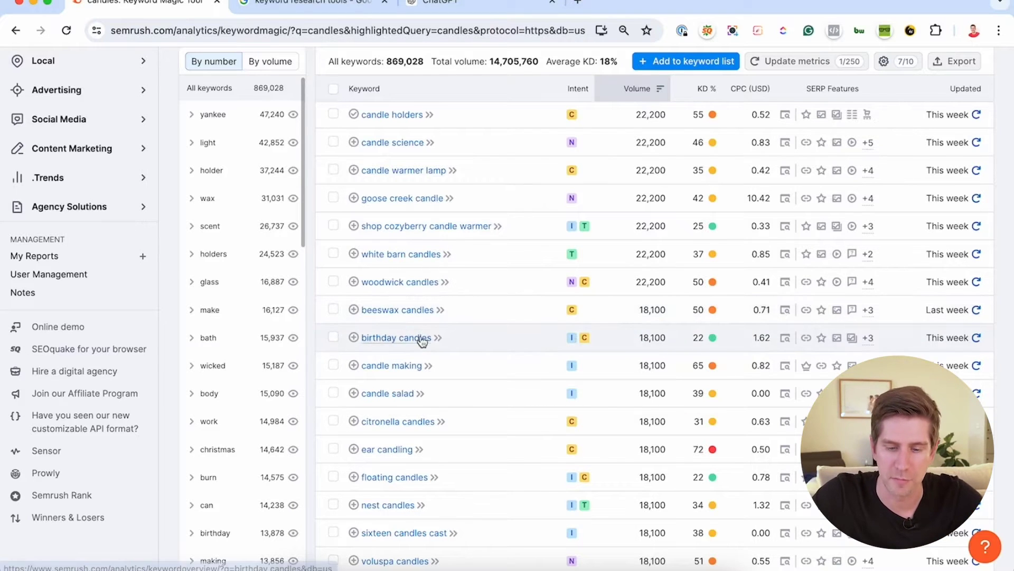
{"action": "scroll", "coordinate": [422, 338], "scroll_direction": "down", "scroll_amount": 2}
{"action": "scroll", "coordinate": [401, 348], "scroll_direction": "down", "scroll_amount": 5}
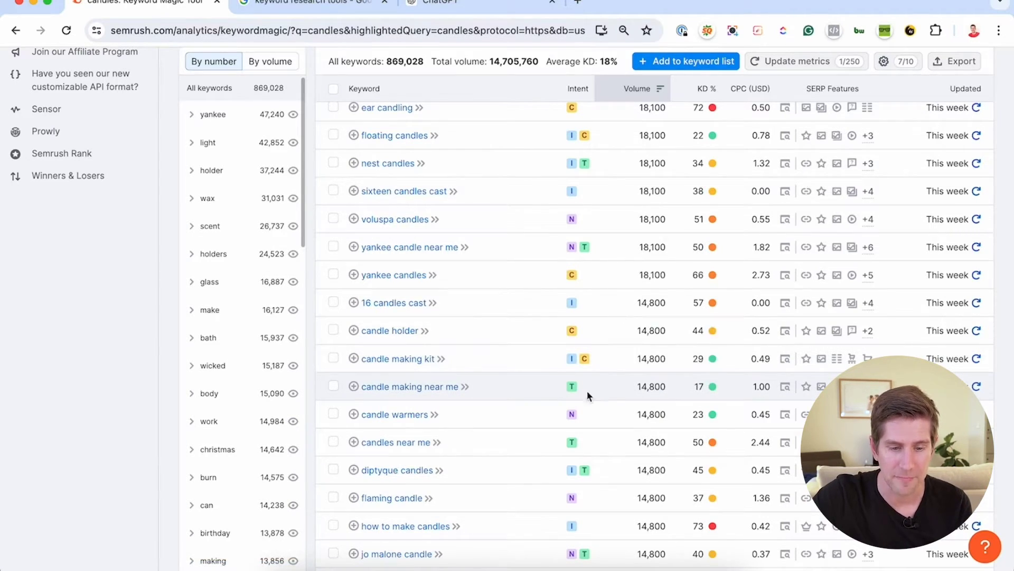
{"action": "scroll", "coordinate": [469, 395], "scroll_direction": "down", "scroll_amount": 3}
{"action": "scroll", "coordinate": [414, 419], "scroll_direction": "up", "scroll_amount": 15}
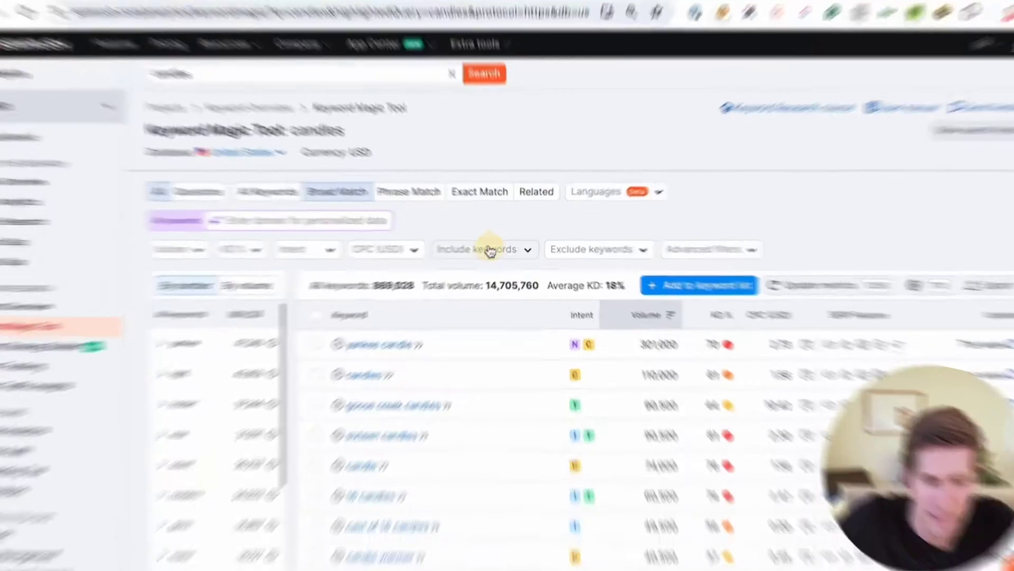
{"action": "left_click", "coordinate": [482, 248]}
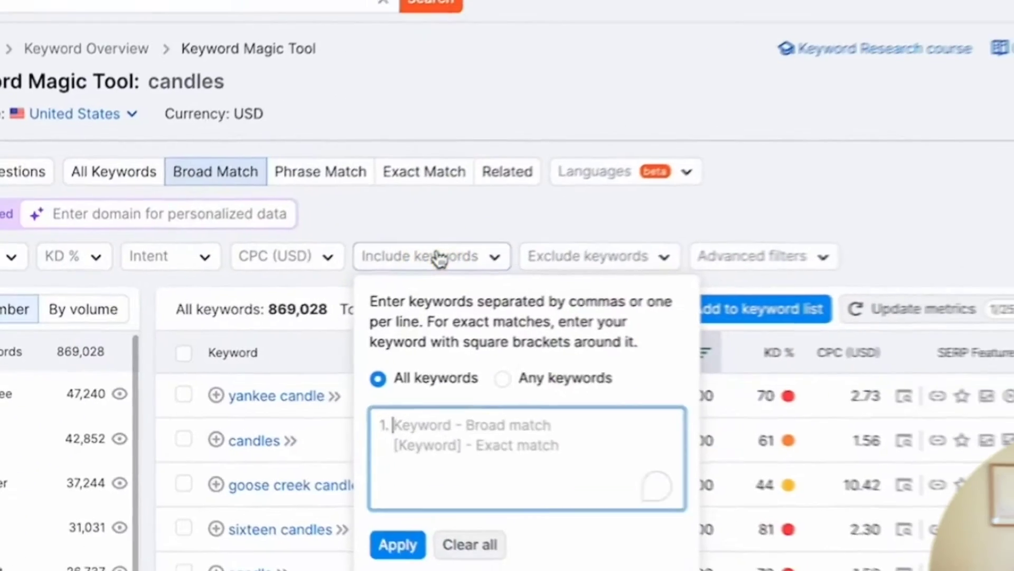
{"action": "left_click", "coordinate": [586, 248]}
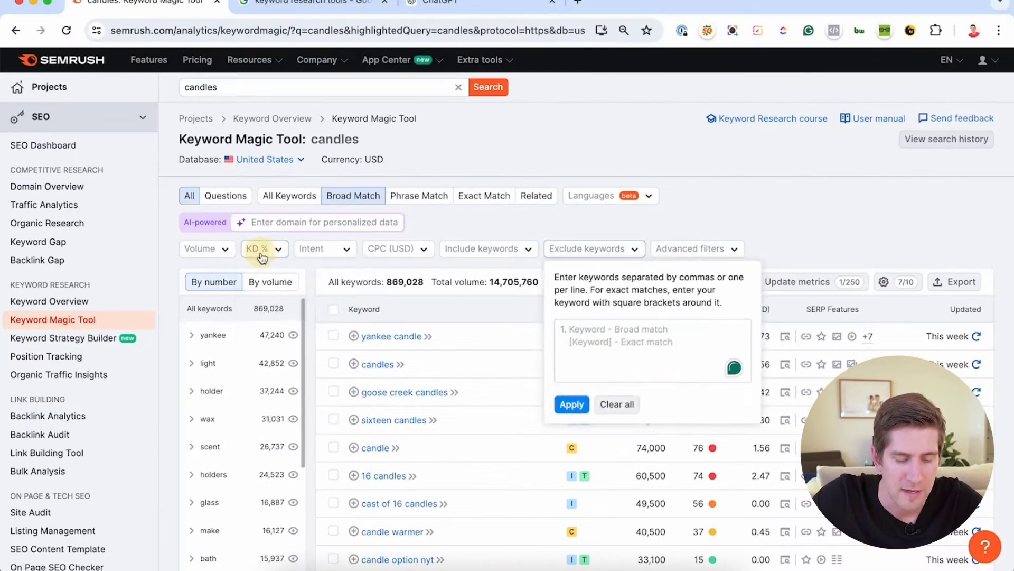
{"action": "left_click", "coordinate": [169, 264]}
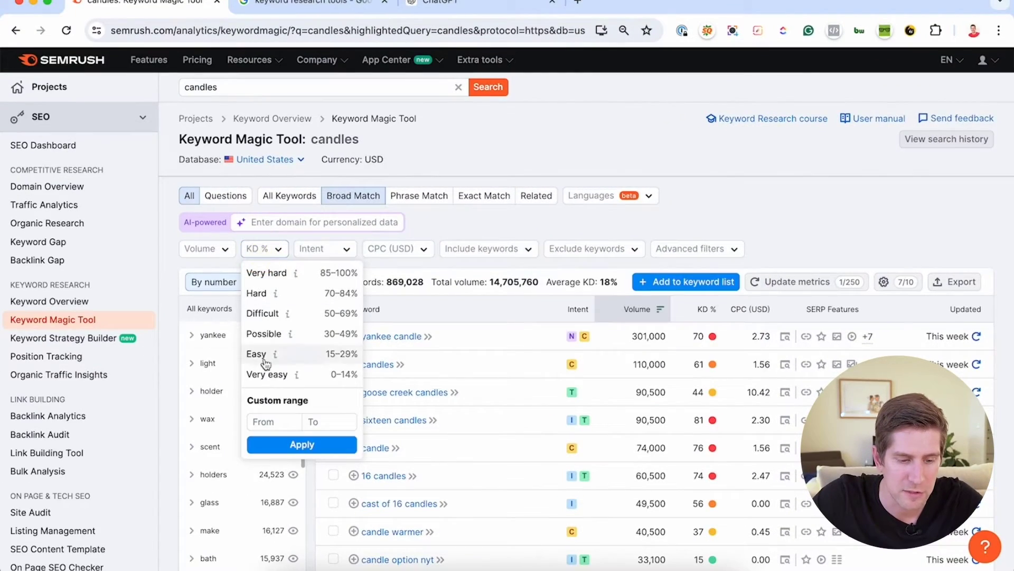
{"action": "left_click", "coordinate": [158, 463]}
{"action": "type", "text": "1"}
{"action": "left_click", "coordinate": [325, 423]}
{"action": "left_click", "coordinate": [325, 445]}
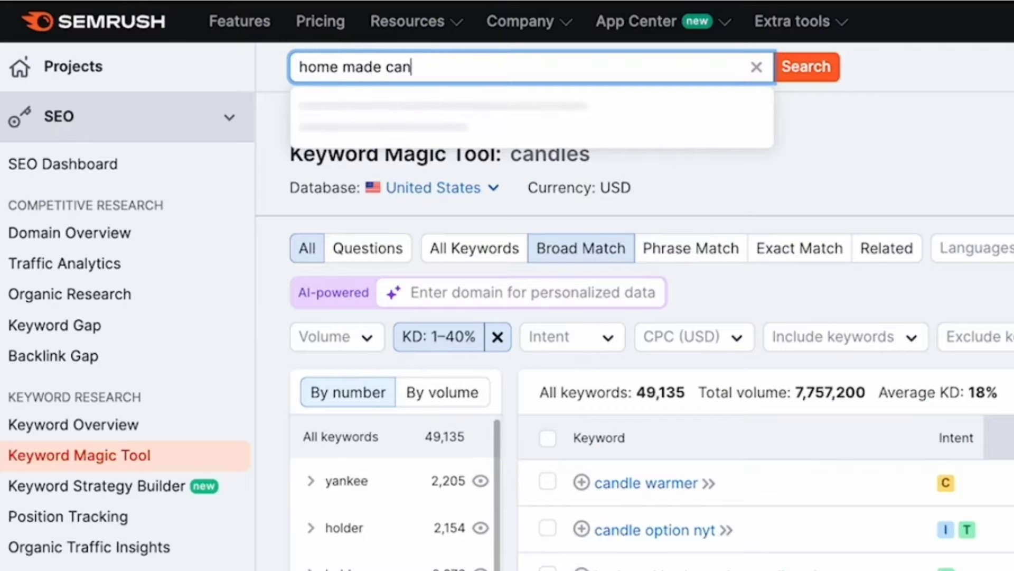
{"action": "type", "text": "me made candles"}
{"action": "key", "text": "Return"}
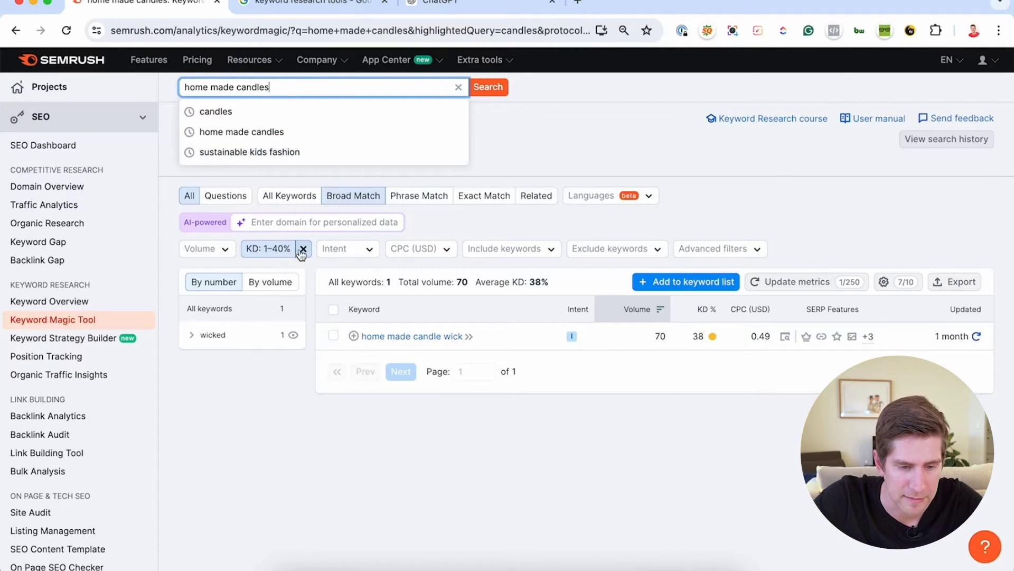
{"action": "left_click", "coordinate": [303, 249]}
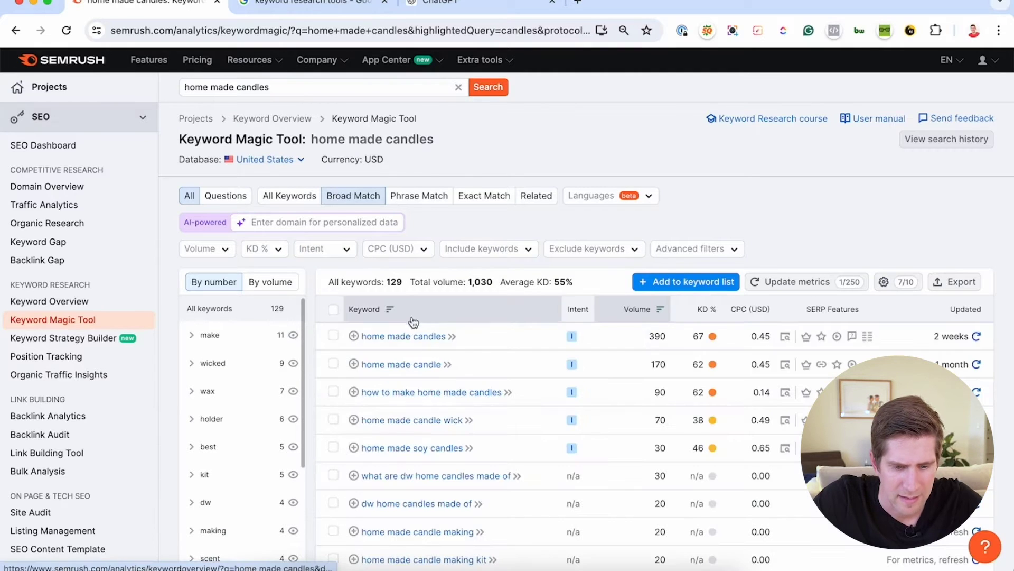
{"action": "double_click", "coordinate": [242, 87]}
{"action": "triple_click", "coordinate": [242, 86]}
{"action": "left_click", "coordinate": [288, 86]}
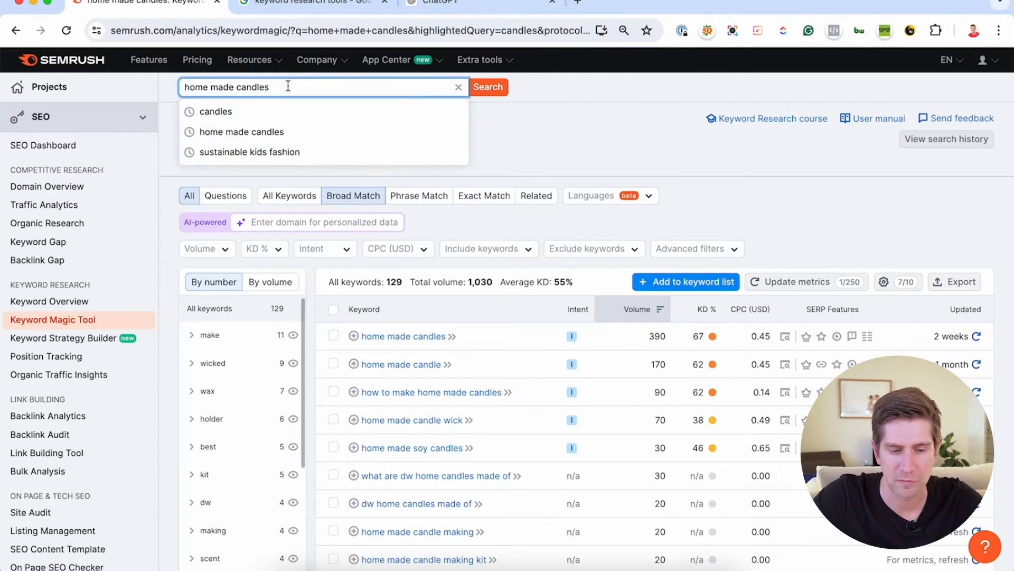
{"action": "double_click", "coordinate": [657, 336]}
{"action": "mouse_move", "coordinate": [714, 336]}
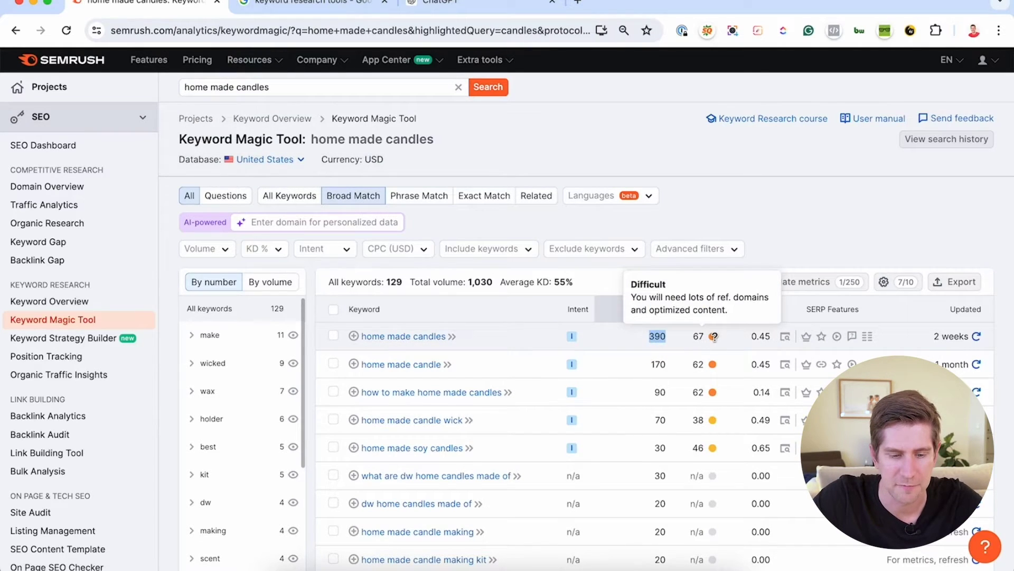
{"action": "scroll", "coordinate": [611, 380], "scroll_direction": "down", "scroll_amount": 6}
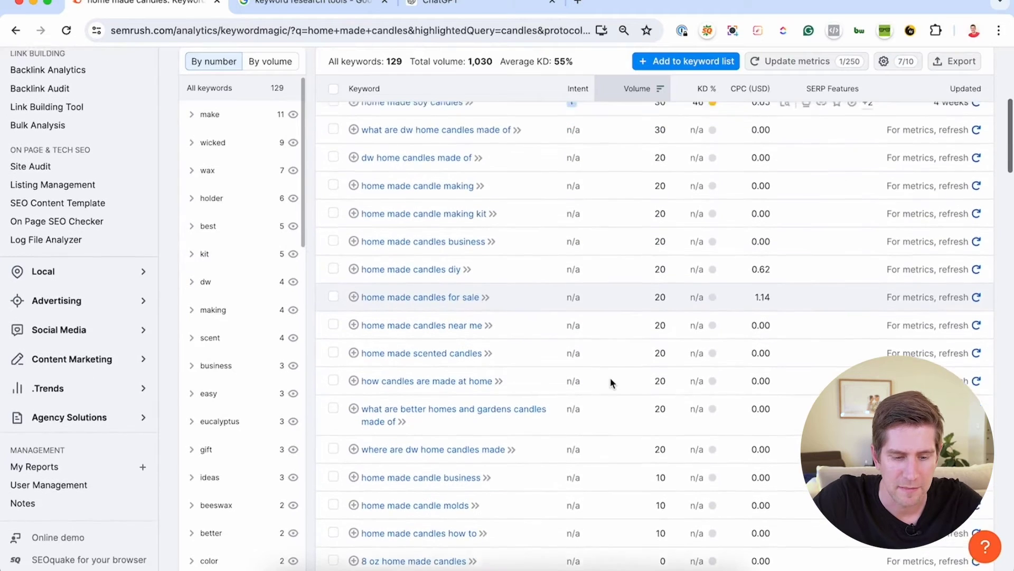
{"action": "scroll", "coordinate": [610, 381], "scroll_direction": "up", "scroll_amount": 7}
{"action": "left_click", "coordinate": [285, 86]}
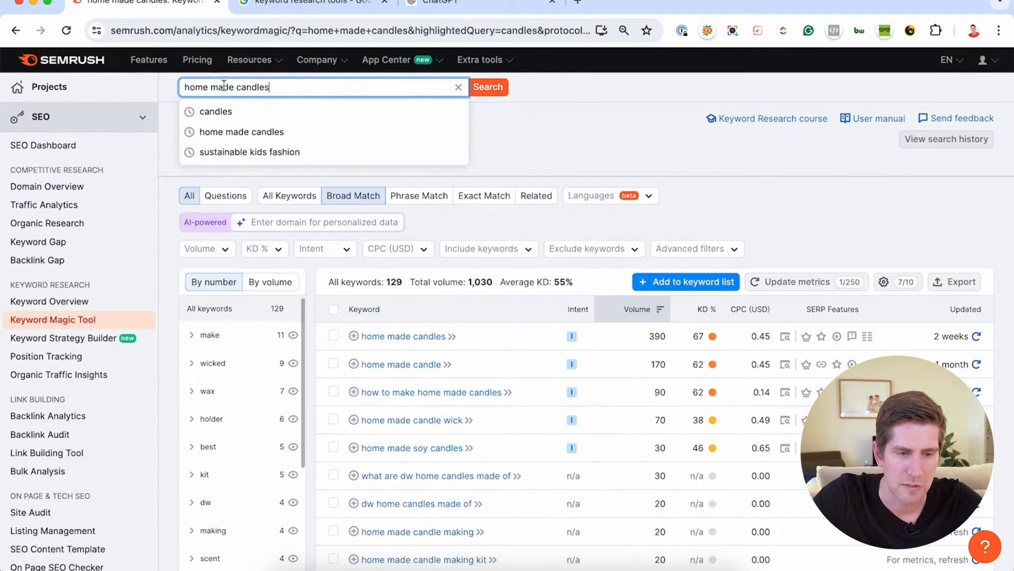
{"action": "left_click_drag", "start_coordinate": [220, 86], "coordinate": [182, 87]}
{"action": "key", "text": "BackSpace"}
{"action": "key", "text": "Return"}
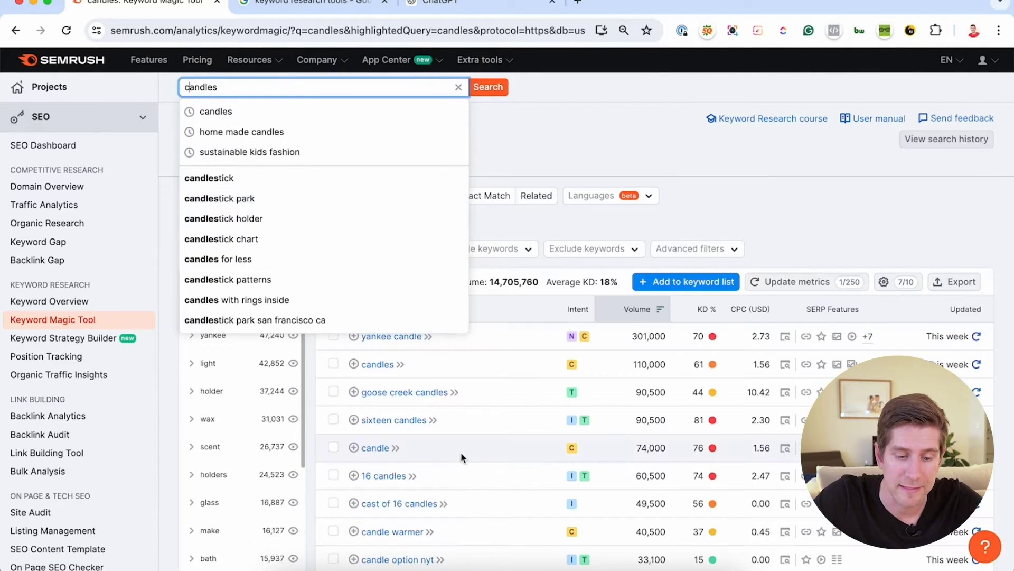
Step: Filter the candles keywords to a custom keyword difficulty range of 1–50%
{"action": "left_click", "coordinate": [521, 155]}
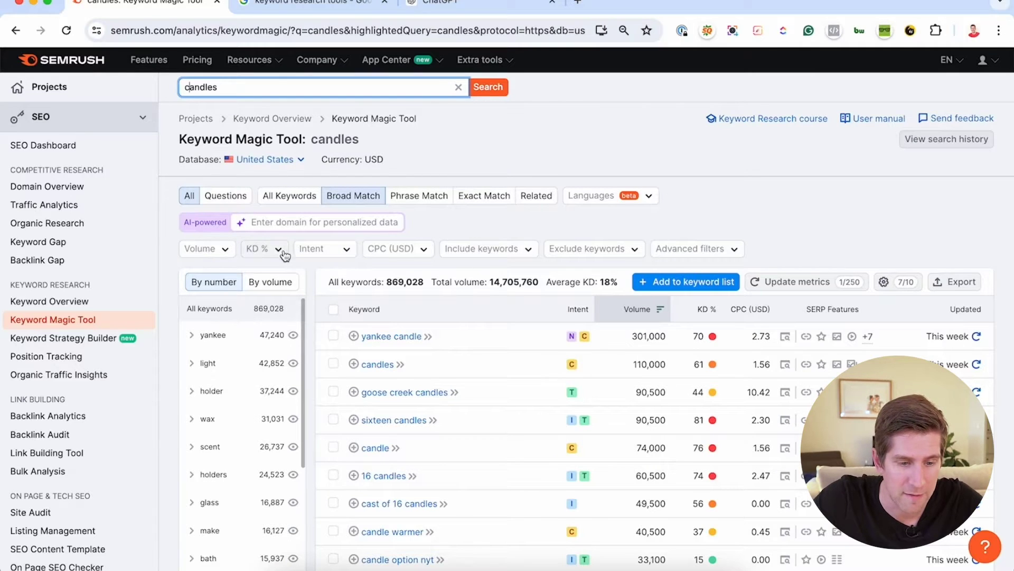
{"action": "left_click", "coordinate": [262, 249]}
{"action": "mouse_move", "coordinate": [274, 305]}
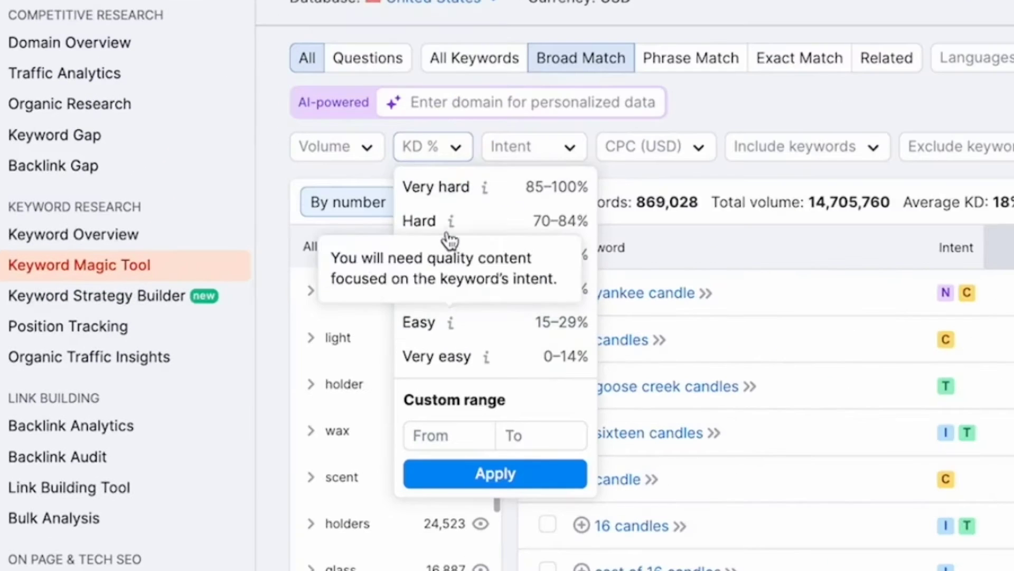
{"action": "left_click", "coordinate": [446, 433]}
{"action": "type", "text": "1"}
{"action": "left_click", "coordinate": [526, 440]}
{"action": "type", "text": "50"}
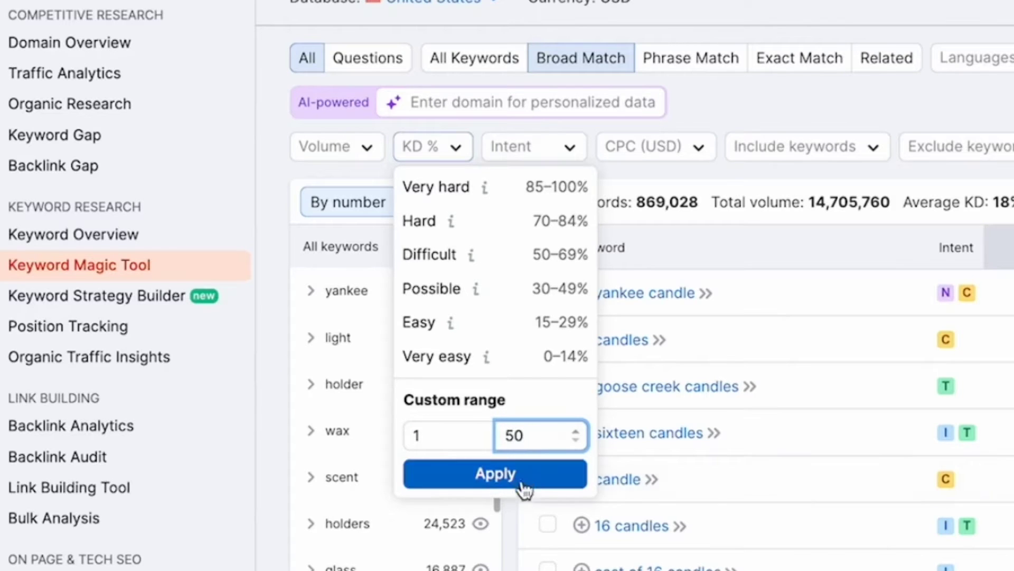
{"action": "left_click", "coordinate": [520, 479]}
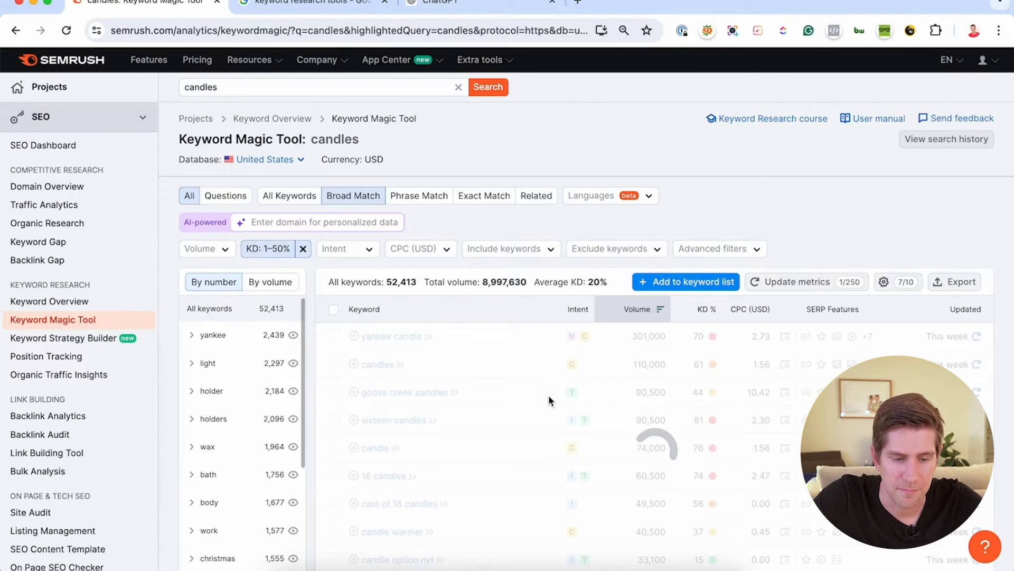
Step: Scroll through the filtered 52,413-keyword list past mid-volume terms like 'candle wax'
{"action": "scroll", "coordinate": [519, 410], "scroll_direction": "down", "scroll_amount": 4}
{"action": "scroll", "coordinate": [519, 410], "scroll_direction": "down", "scroll_amount": 6}
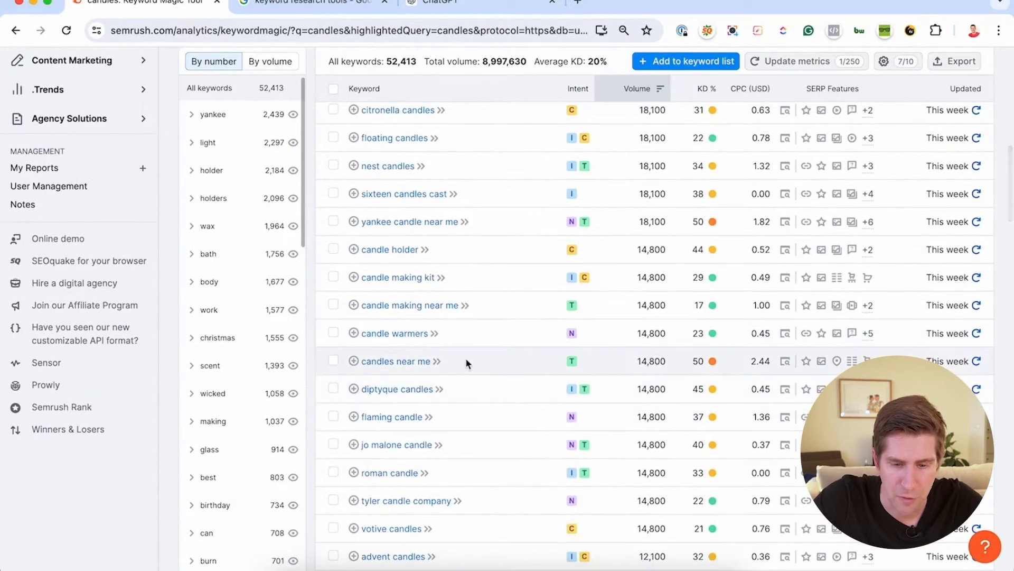
{"action": "scroll", "coordinate": [464, 361], "scroll_direction": "down", "scroll_amount": 2}
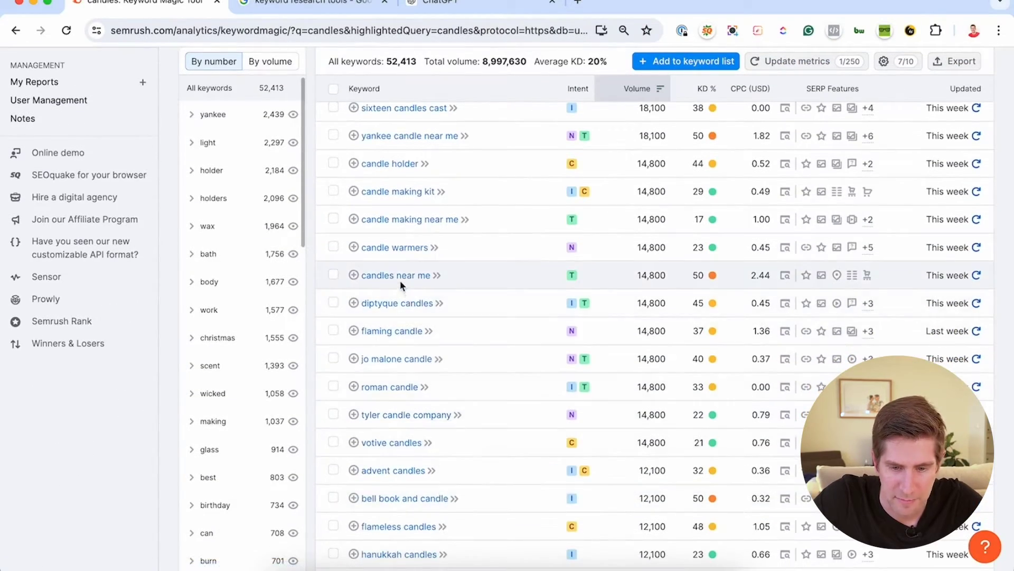
{"action": "scroll", "coordinate": [396, 415], "scroll_direction": "down", "scroll_amount": 6}
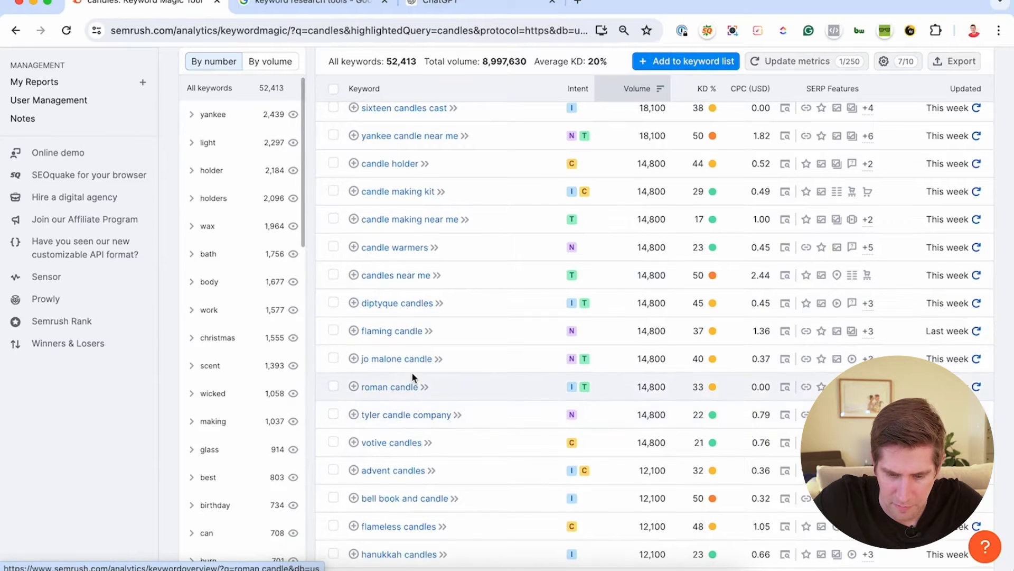
{"action": "scroll", "coordinate": [396, 391], "scroll_direction": "down", "scroll_amount": 4}
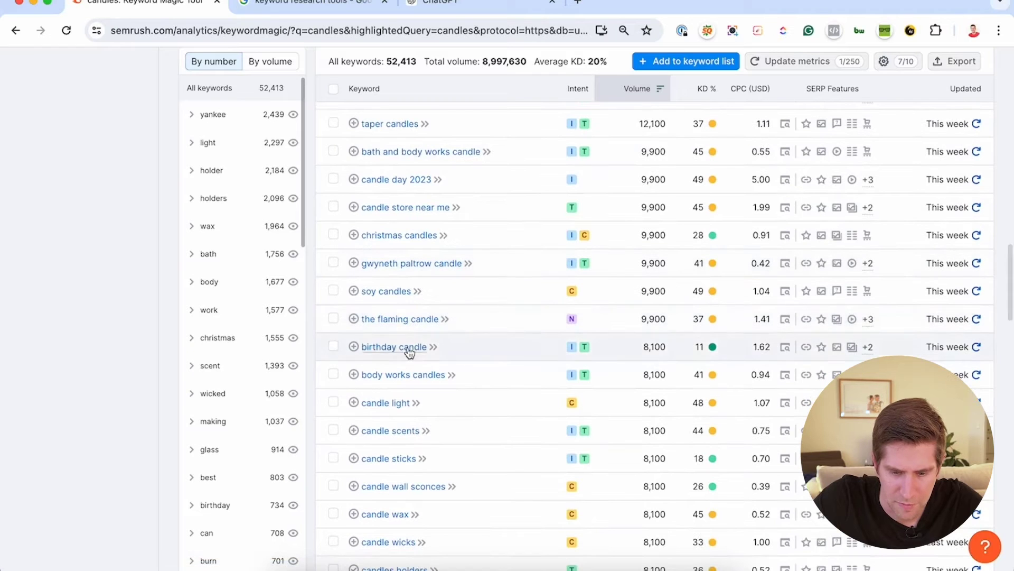
{"action": "scroll", "coordinate": [405, 482], "scroll_direction": "down", "scroll_amount": 2}
{"action": "scroll", "coordinate": [406, 481], "scroll_direction": "down", "scroll_amount": 5}
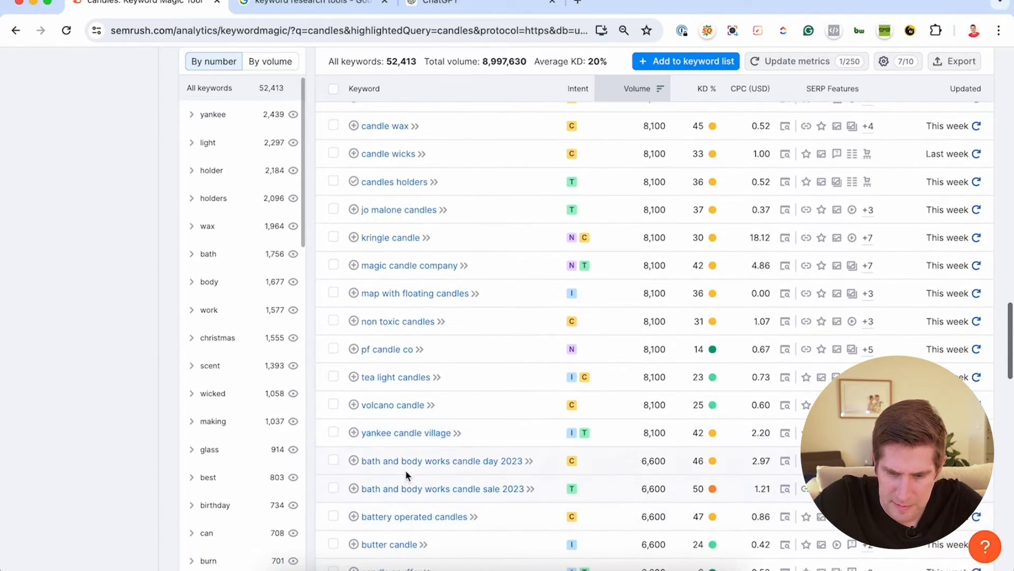
Step: Open the 'tea light candles' Keyword Overview and scroll down to its keyword ideas
{"action": "left_click", "coordinate": [401, 375]}
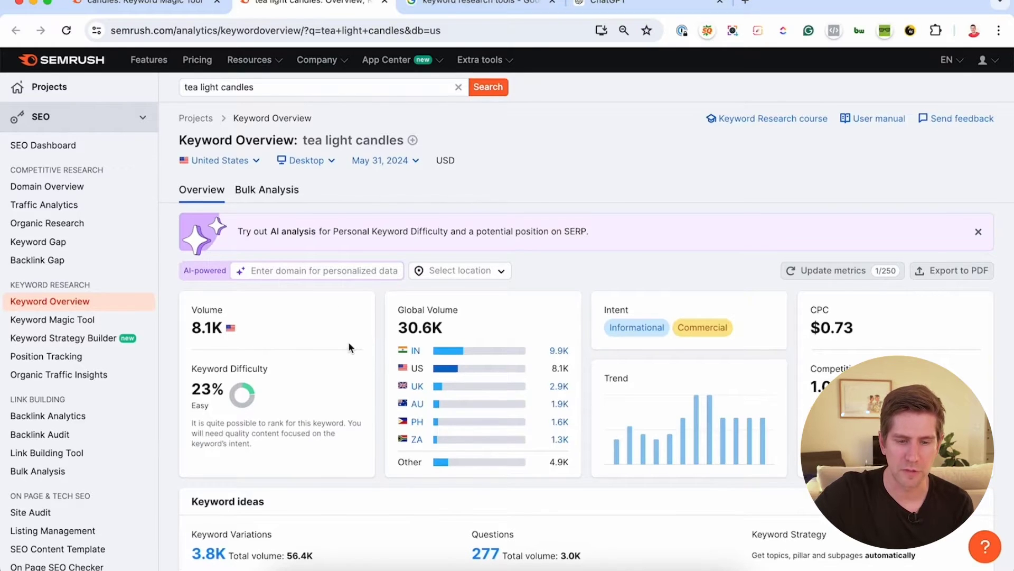
{"action": "scroll", "coordinate": [347, 341], "scroll_direction": "down", "scroll_amount": 1}
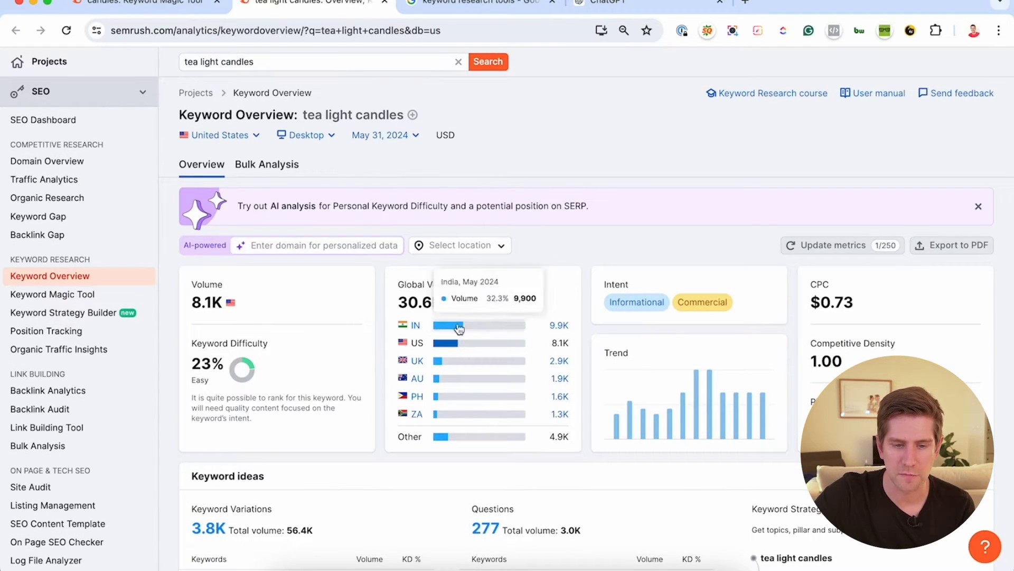
{"action": "scroll", "coordinate": [560, 345], "scroll_direction": "down", "scroll_amount": 5}
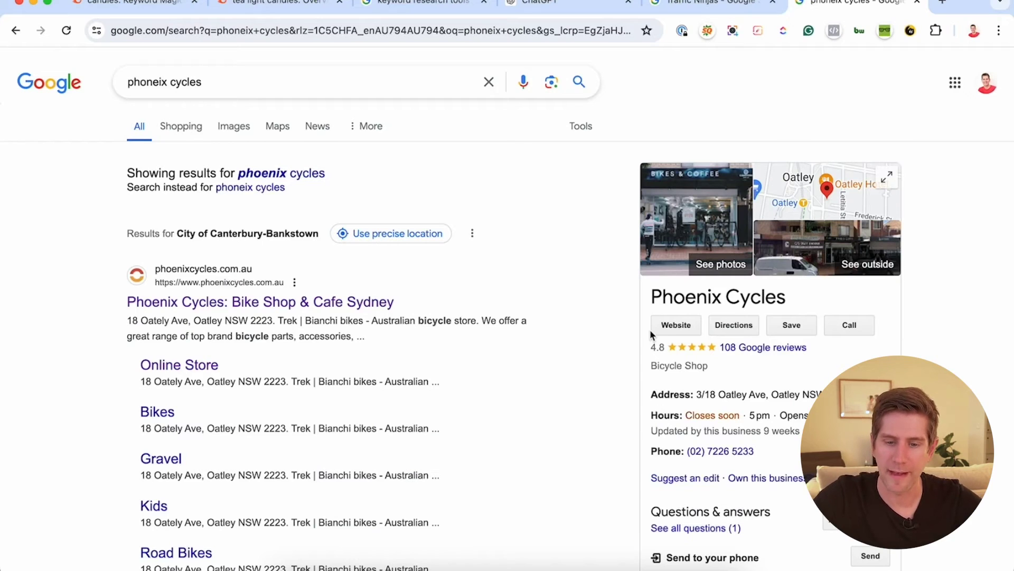
{"action": "scroll", "coordinate": [727, 407], "scroll_direction": "down", "scroll_amount": 2}
{"action": "scroll", "coordinate": [731, 449], "scroll_direction": "up", "scroll_amount": 2}
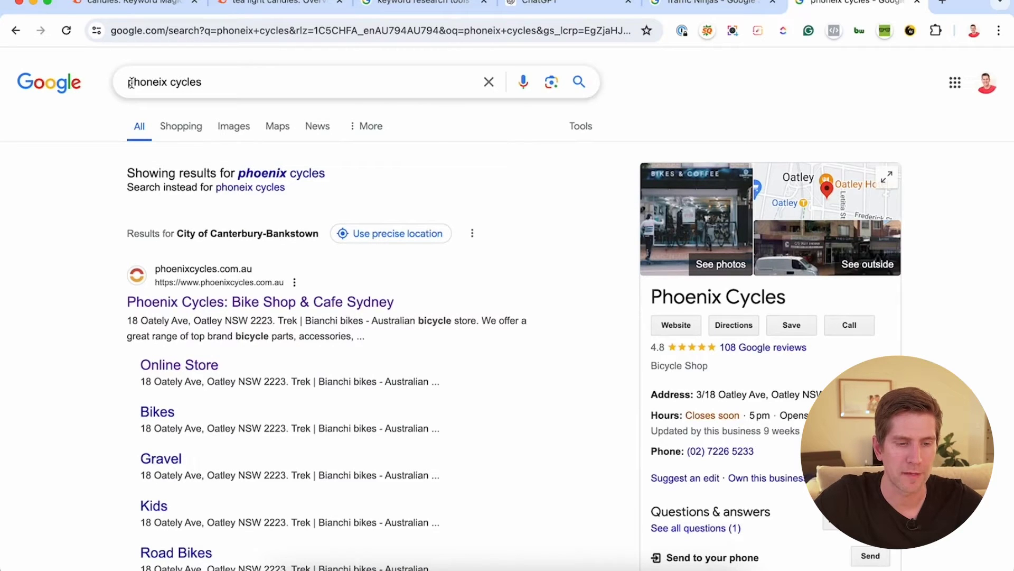
{"action": "scroll", "coordinate": [647, 379], "scroll_direction": "down", "scroll_amount": 5}
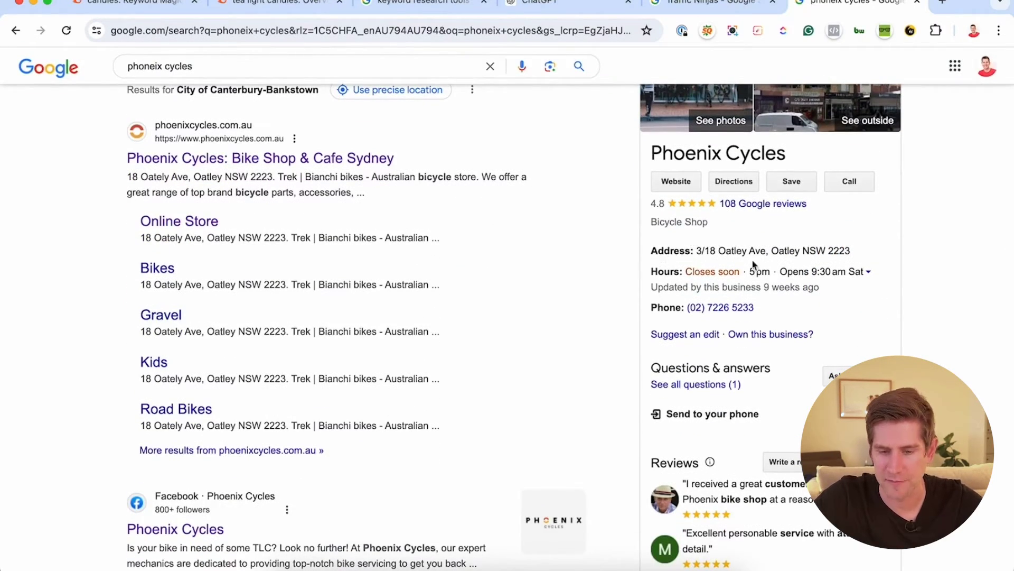
{"action": "scroll", "coordinate": [784, 261], "scroll_direction": "down", "scroll_amount": 10}
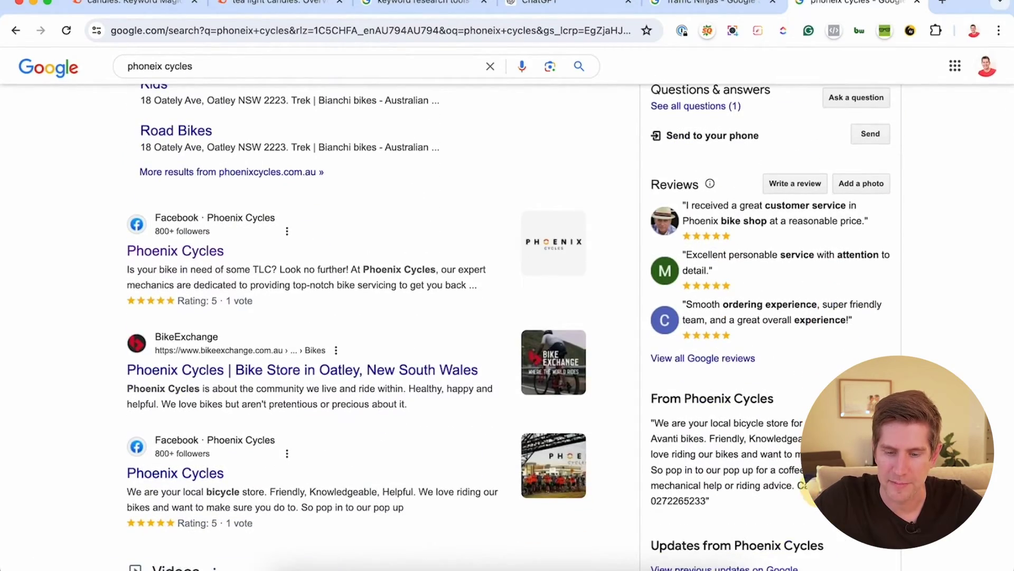
{"action": "scroll", "coordinate": [369, 316], "scroll_direction": "down", "scroll_amount": 5}
{"action": "scroll", "coordinate": [370, 317], "scroll_direction": "up", "scroll_amount": 10}
{"action": "scroll", "coordinate": [370, 317], "scroll_direction": "down", "scroll_amount": 13}
{"action": "scroll", "coordinate": [370, 317], "scroll_direction": "down", "scroll_amount": 5}
{"action": "scroll", "coordinate": [369, 317], "scroll_direction": "up", "scroll_amount": 14}
{"action": "scroll", "coordinate": [370, 317], "scroll_direction": "up", "scroll_amount": 3}
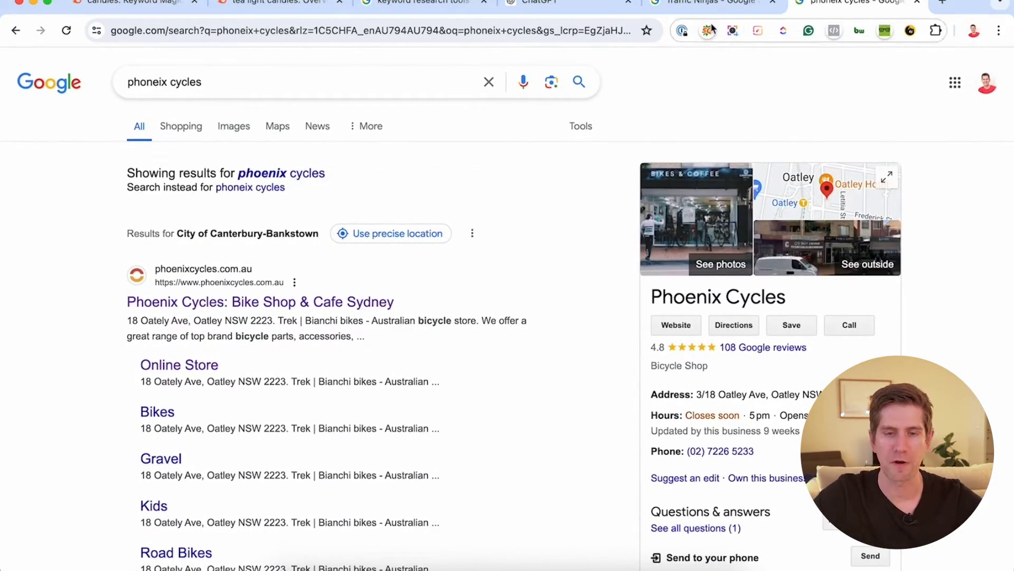
Step: On the Traffic Ninjas profile, review the Business information editor and close it
{"action": "left_click", "coordinate": [708, 5]}
{"action": "scroll", "coordinate": [343, 317], "scroll_direction": "down", "scroll_amount": 1}
{"action": "left_click", "coordinate": [169, 218]}
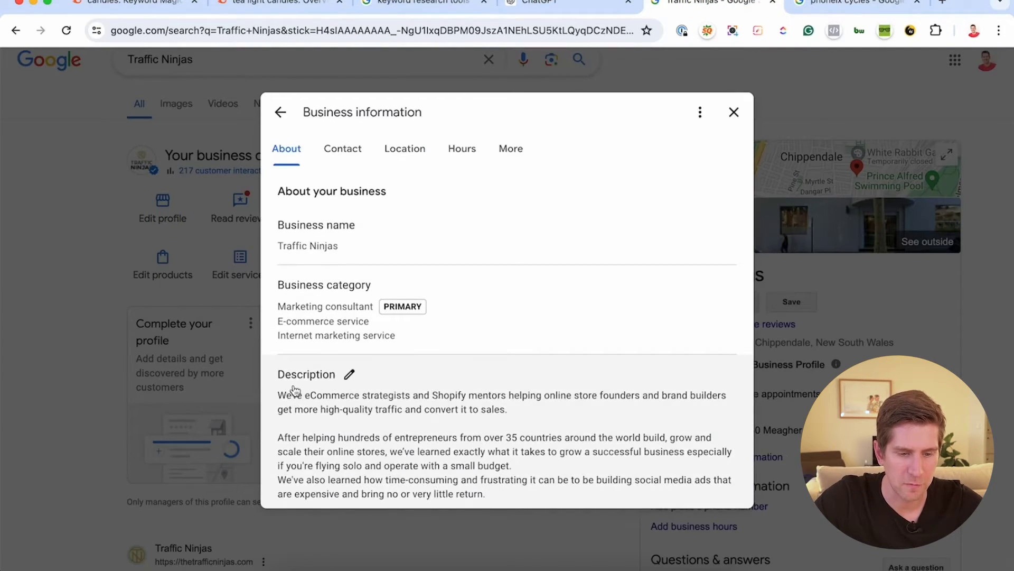
{"action": "scroll", "coordinate": [370, 271], "scroll_direction": "down", "scroll_amount": 8}
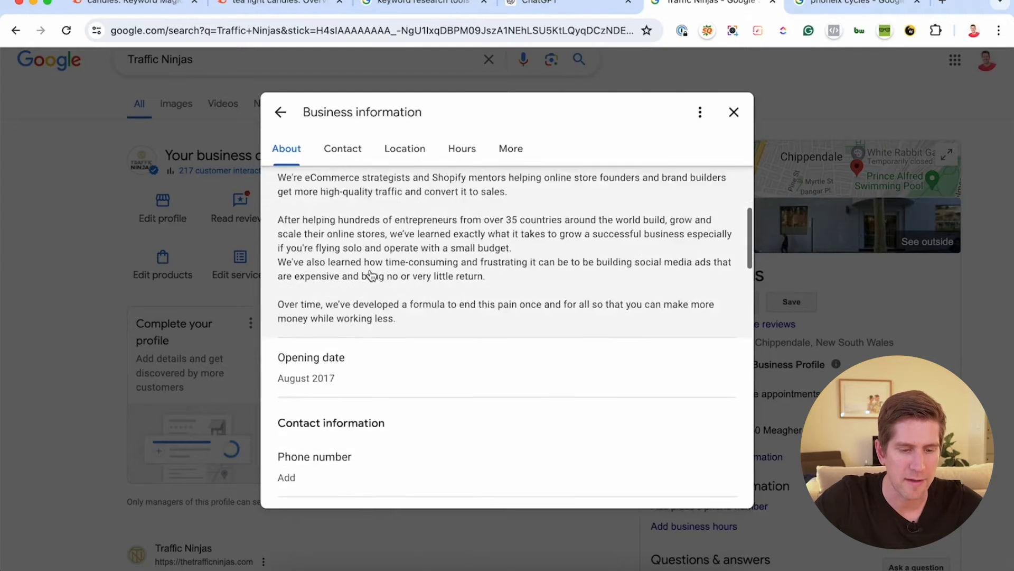
{"action": "scroll", "coordinate": [449, 370], "scroll_direction": "down", "scroll_amount": 3}
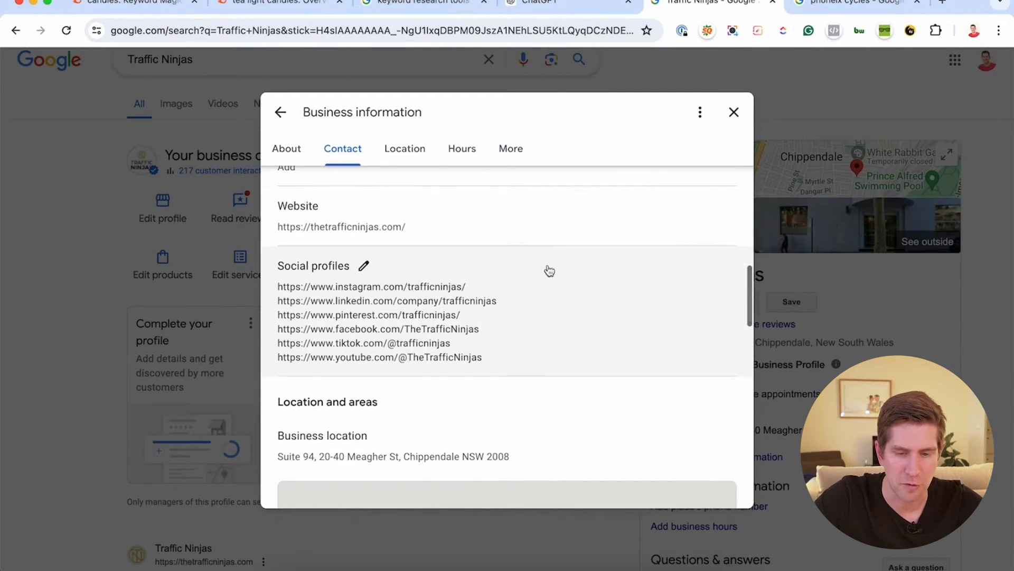
{"action": "left_click", "coordinate": [735, 112]}
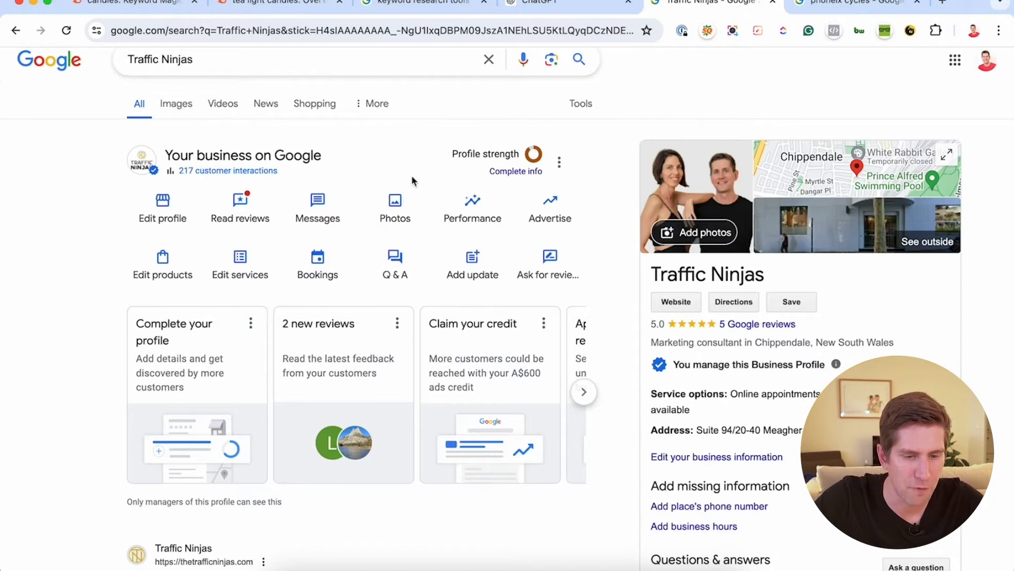
Step: Glance at the profile's photos, then browse Phoenix Cycles' storefront, interior and road bike photos
{"action": "left_click", "coordinate": [399, 202]}
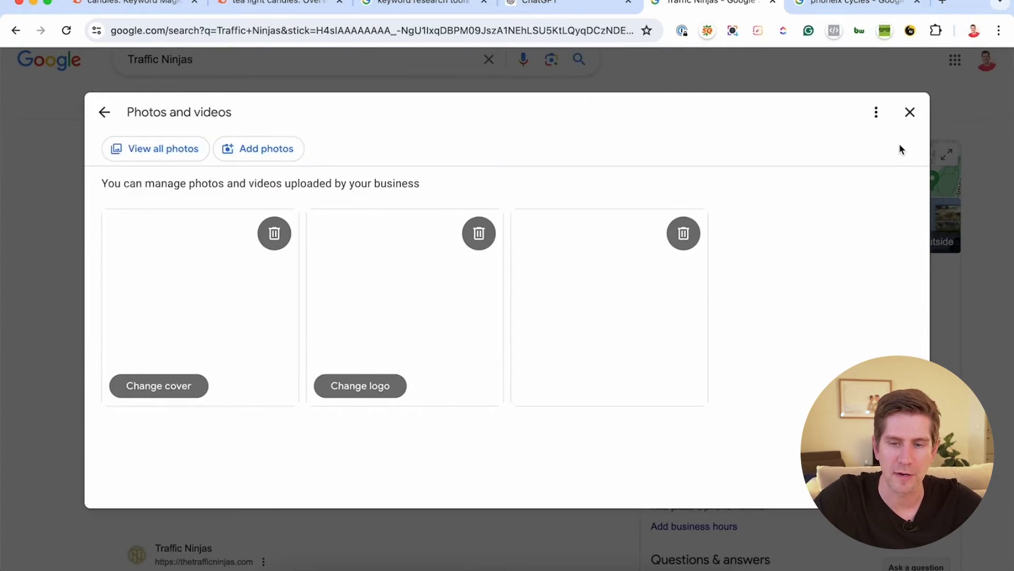
{"action": "left_click", "coordinate": [909, 112]}
{"action": "left_click", "coordinate": [857, 6]}
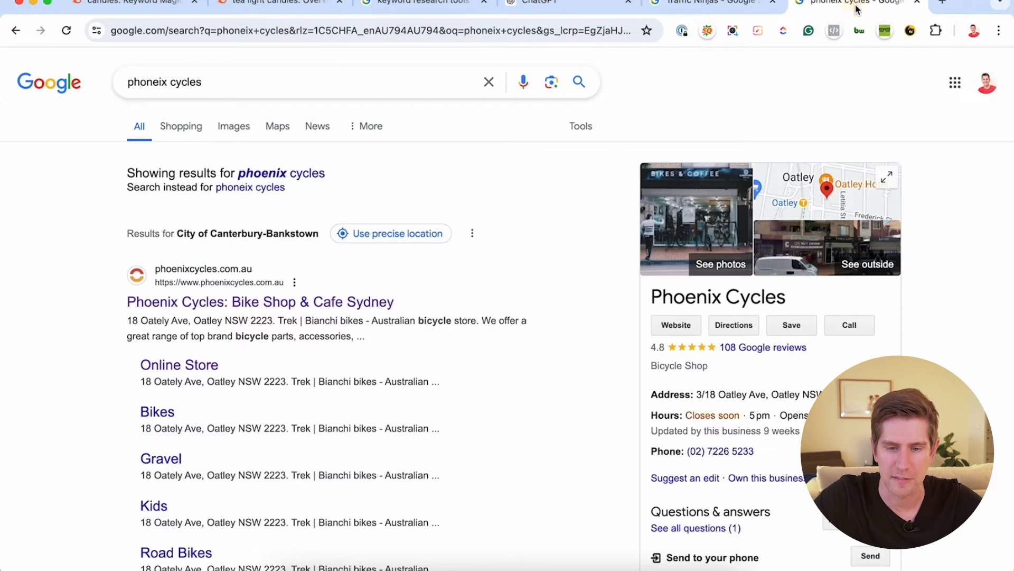
{"action": "left_click", "coordinate": [709, 259]}
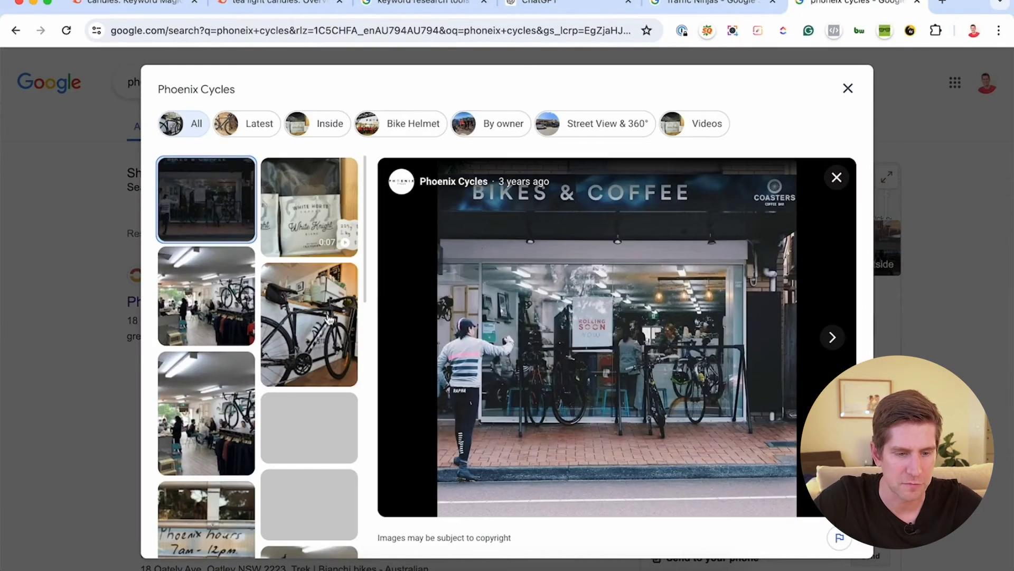
{"action": "left_click", "coordinate": [313, 352]}
{"action": "left_click", "coordinate": [213, 355]}
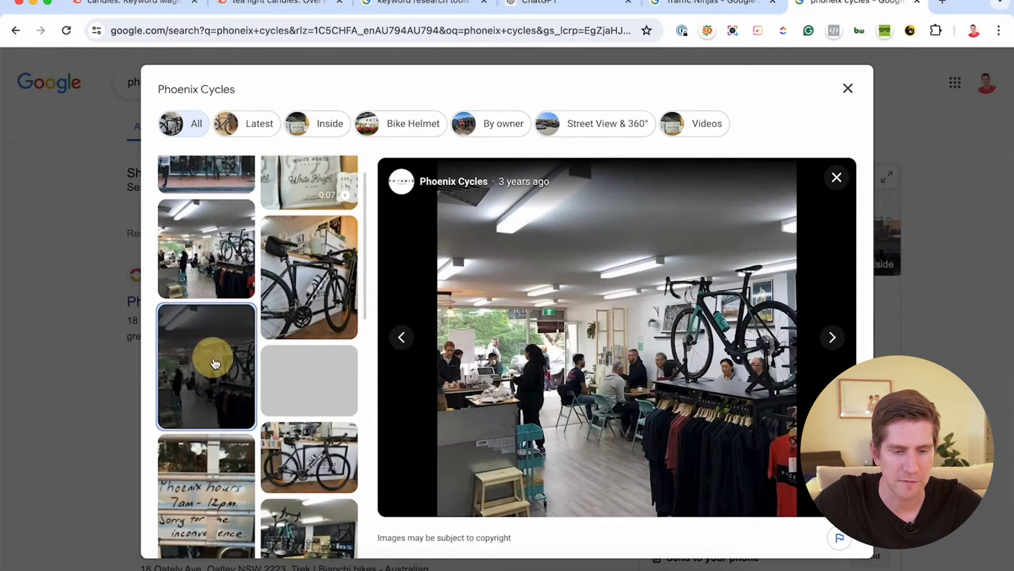
{"action": "scroll", "coordinate": [211, 370], "scroll_direction": "down", "scroll_amount": 3}
{"action": "left_click", "coordinate": [210, 375]}
{"action": "left_click", "coordinate": [313, 360]}
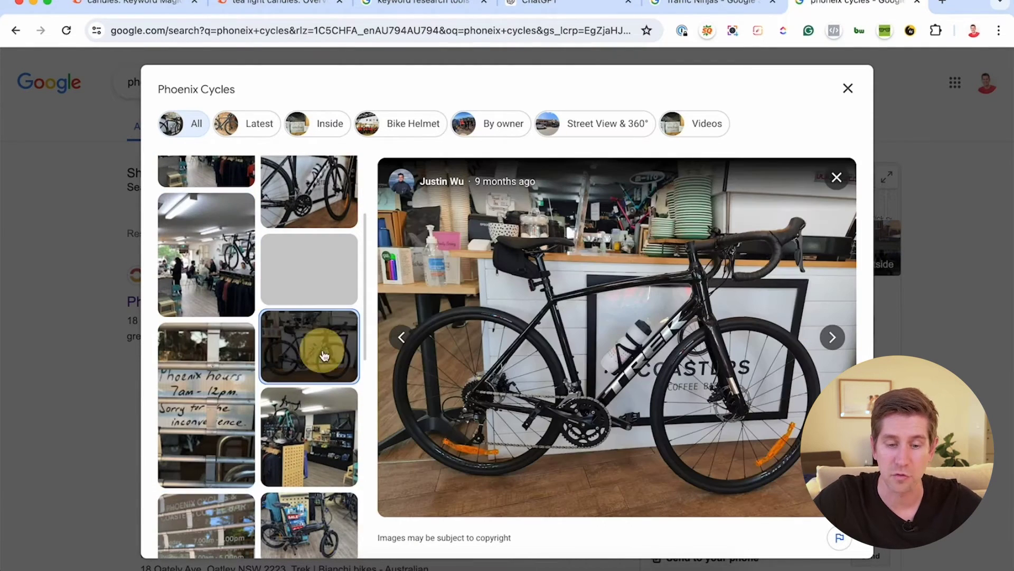
{"action": "left_click", "coordinate": [324, 405]}
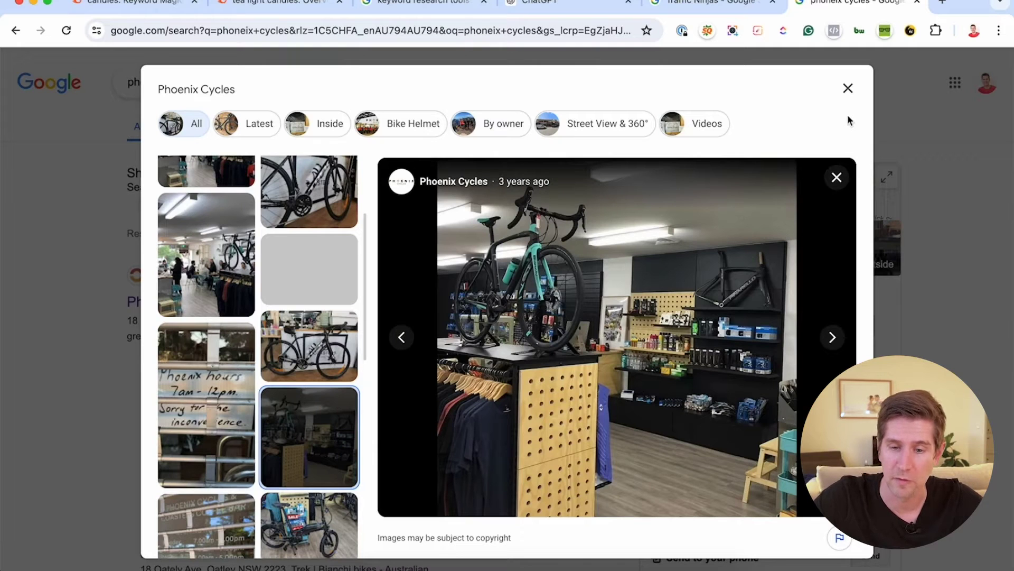
{"action": "left_click", "coordinate": [850, 88]}
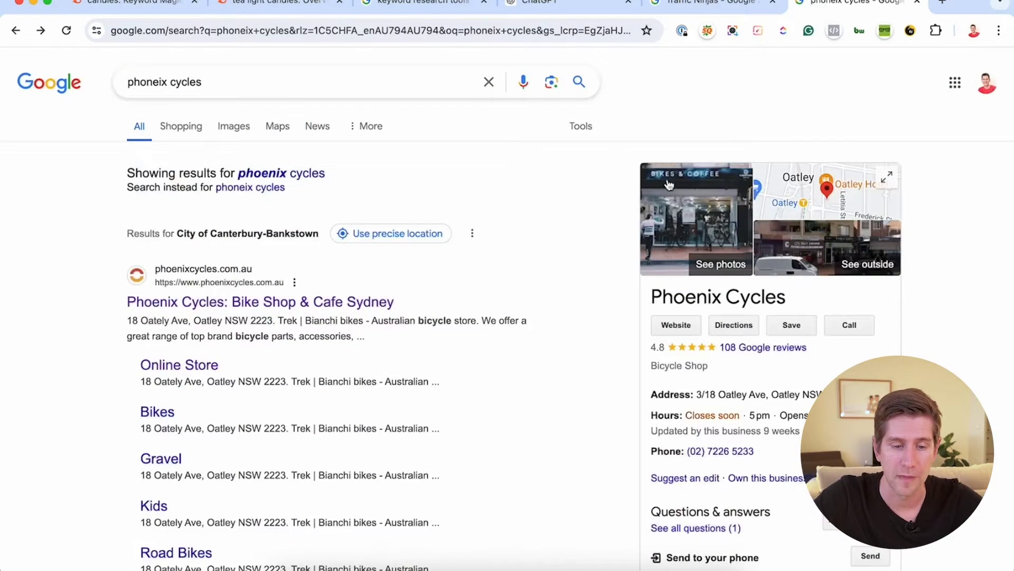
Step: On the Traffic Ninjas profile, open and close the services, Q&A and post-update panels in turn
{"action": "left_click", "coordinate": [703, 9]}
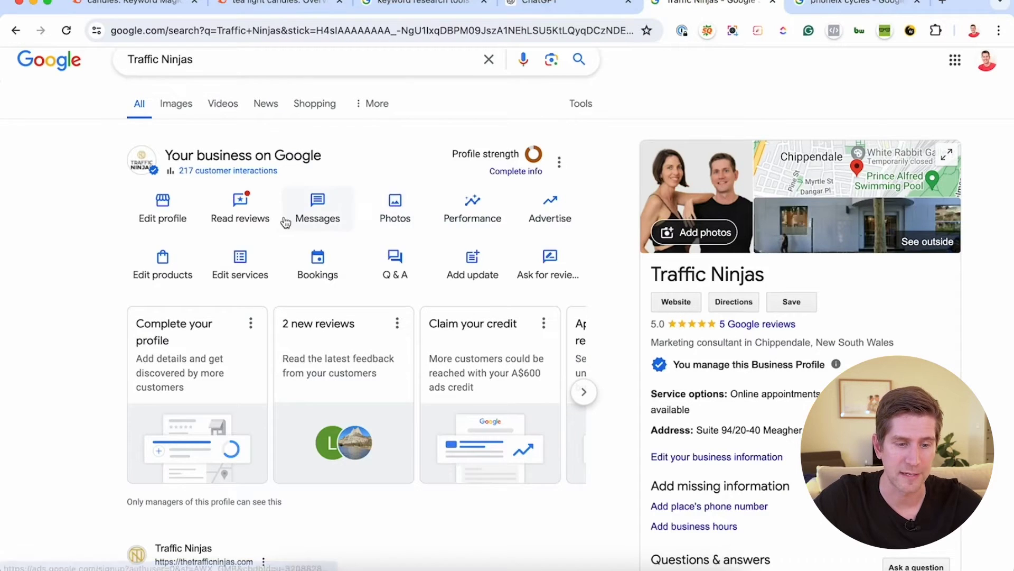
{"action": "left_click", "coordinate": [260, 264]}
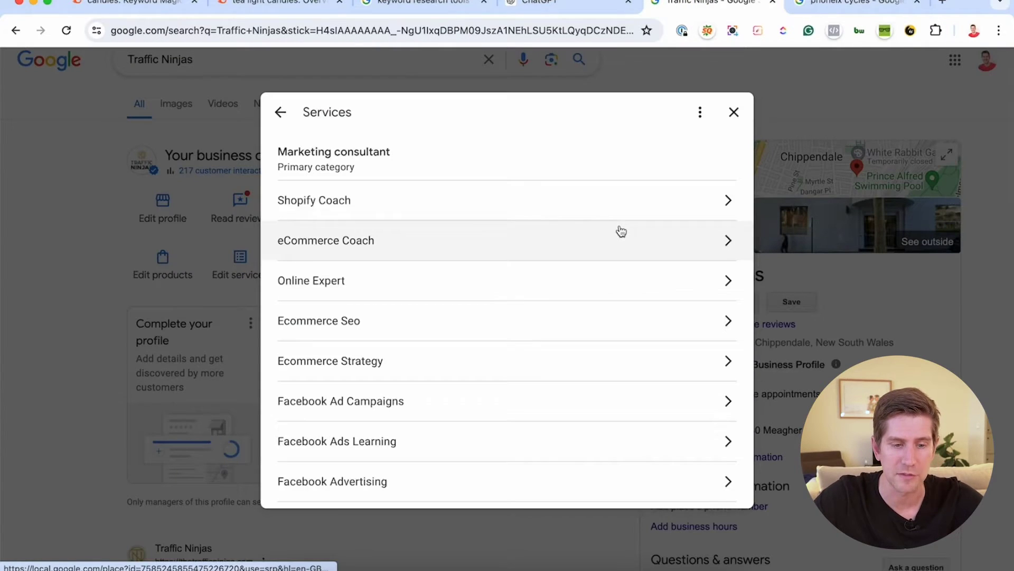
{"action": "left_click", "coordinate": [733, 112]}
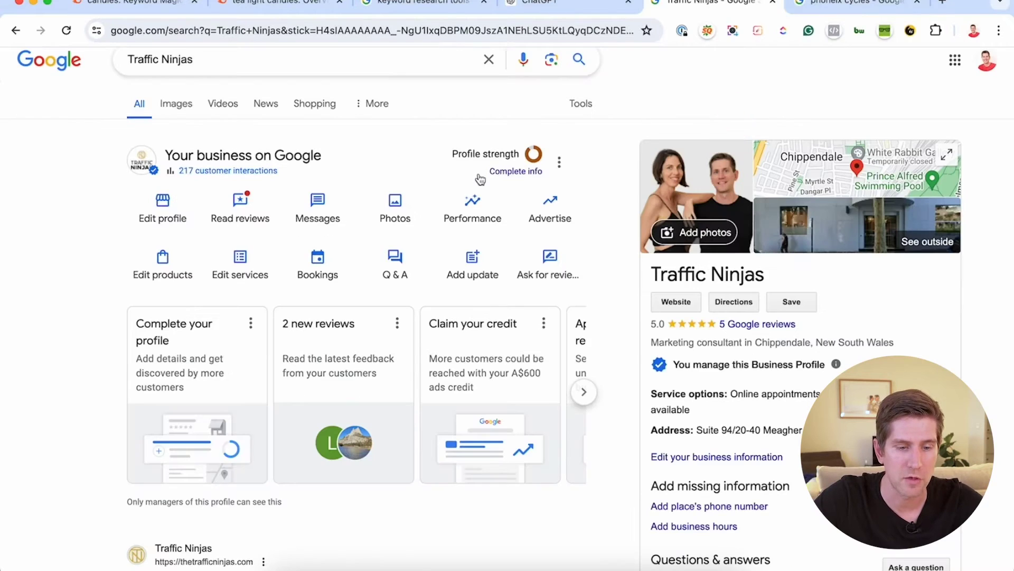
{"action": "left_click", "coordinate": [401, 264]}
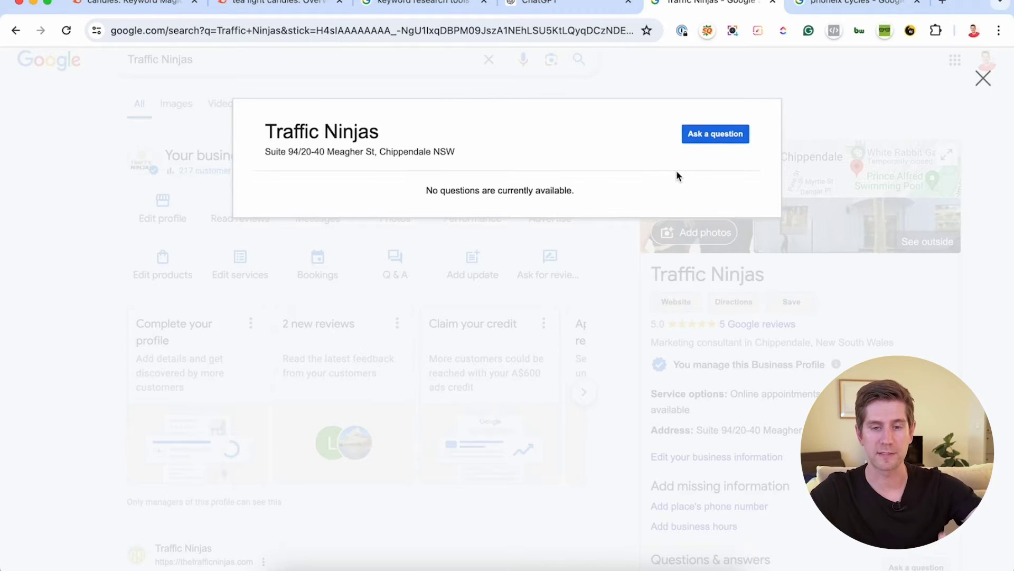
{"action": "left_click", "coordinate": [984, 77]}
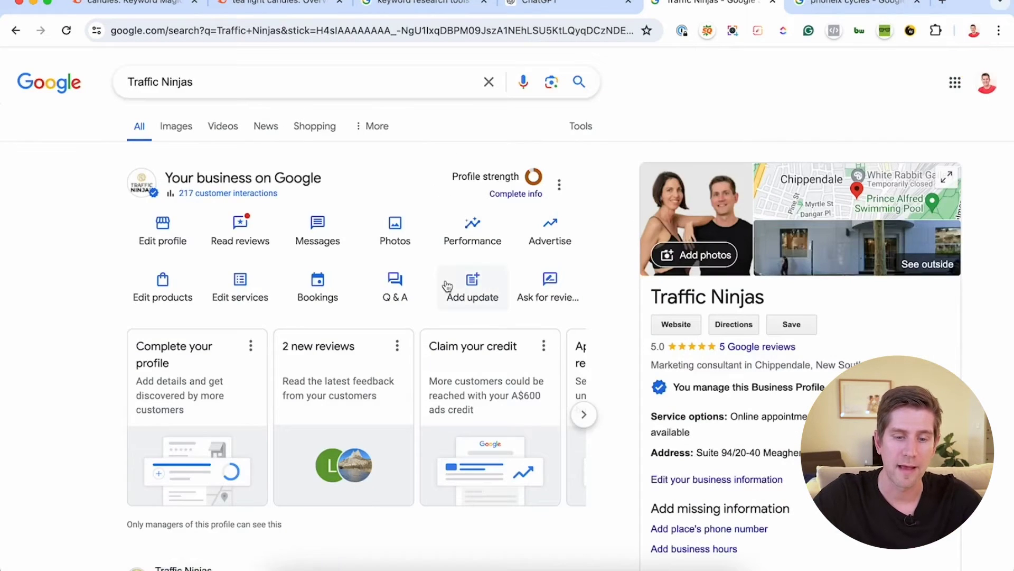
{"action": "left_click", "coordinate": [472, 294]}
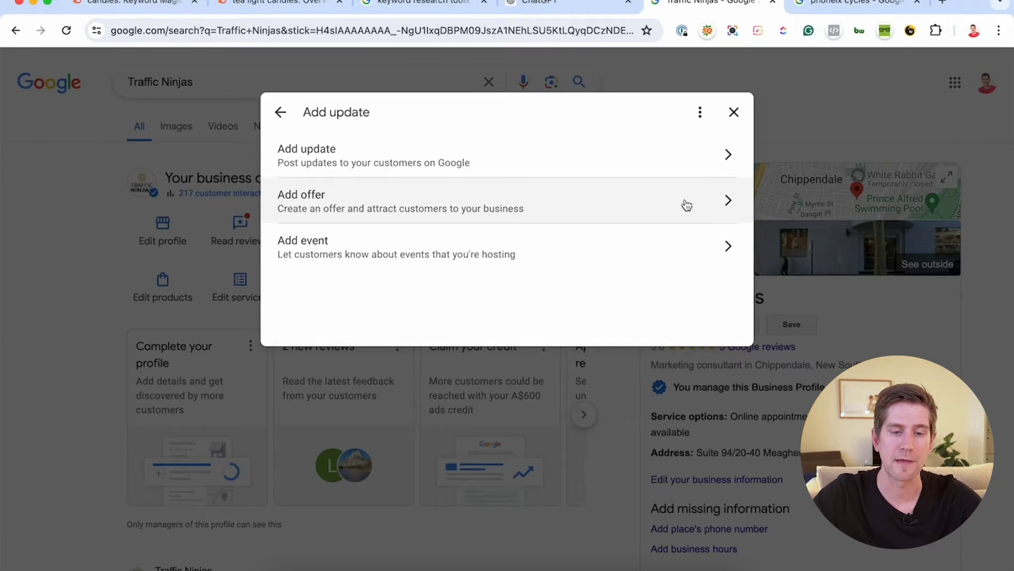
{"action": "left_click", "coordinate": [734, 112]}
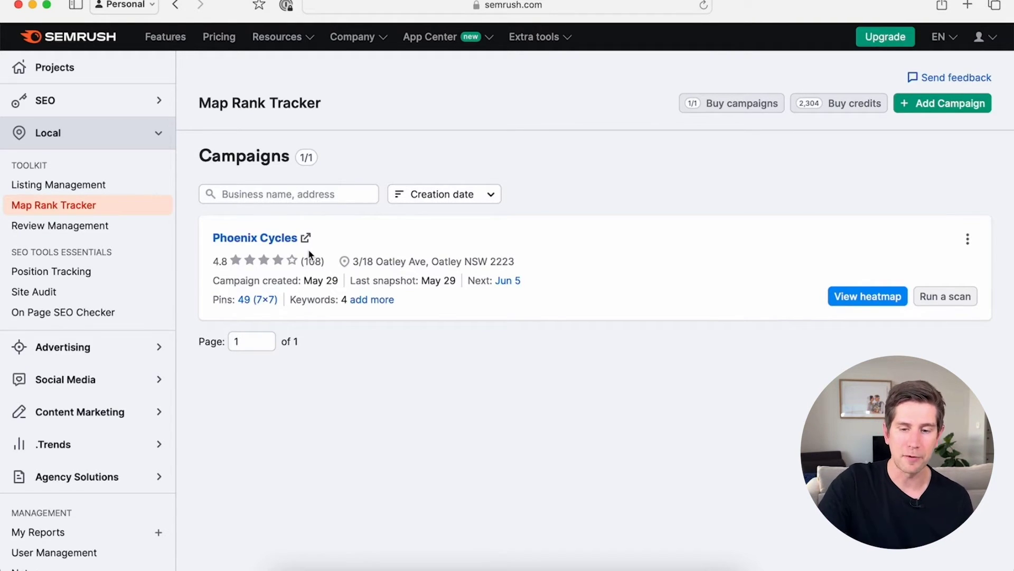
Step: Open the Phoenix Cycles ranking heatmap, check who ranks near Oatley Hotel, and open the keyword list
{"action": "left_click", "coordinate": [871, 299]}
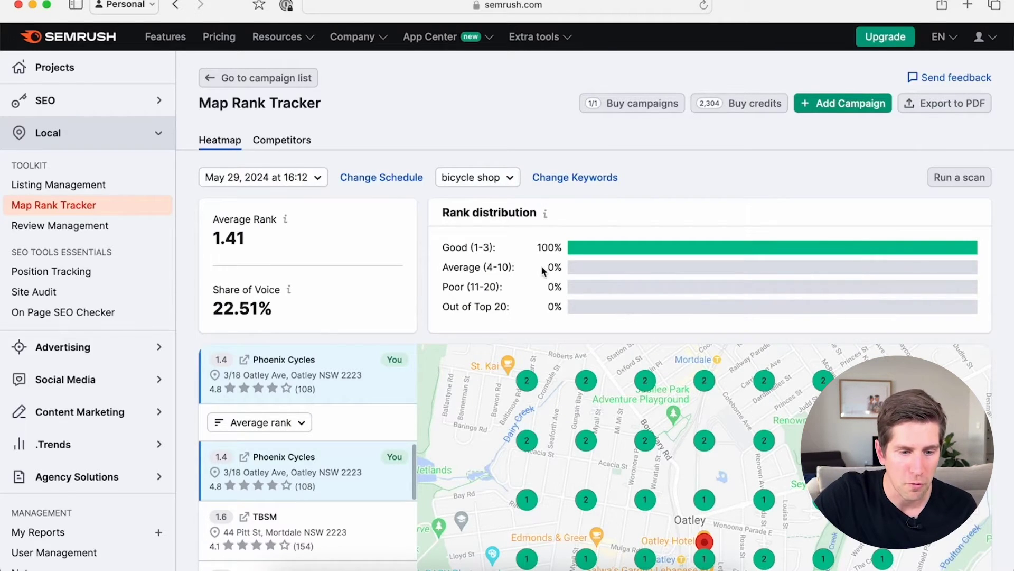
{"action": "scroll", "coordinate": [486, 333], "scroll_direction": "down", "scroll_amount": 3}
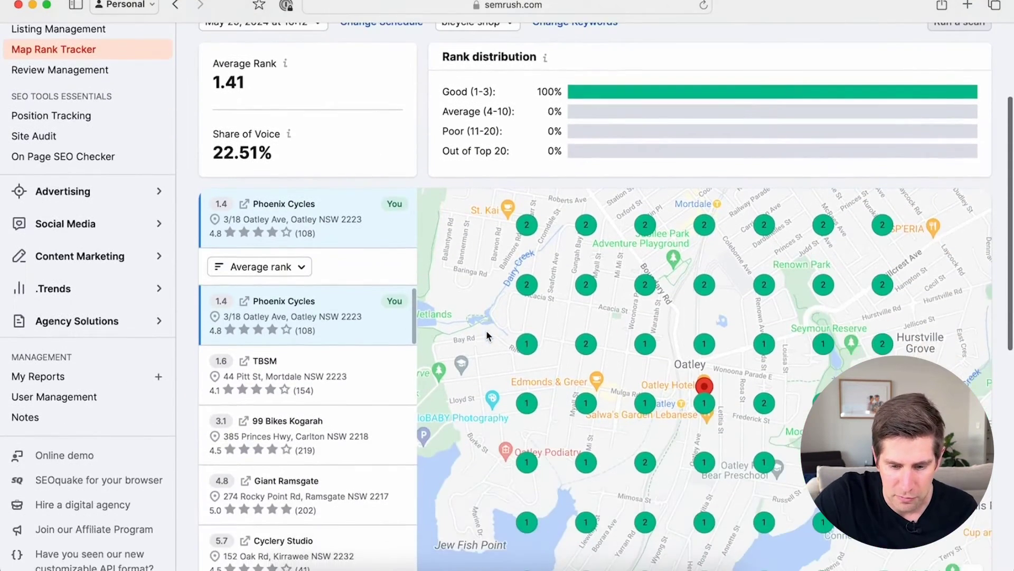
{"action": "scroll", "coordinate": [486, 330], "scroll_direction": "down", "scroll_amount": 2}
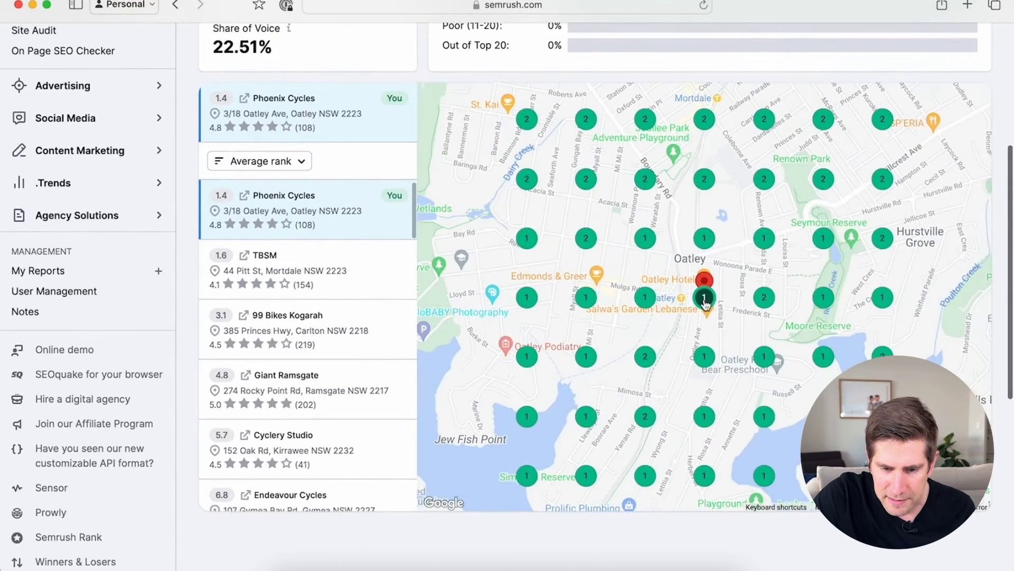
{"action": "left_click", "coordinate": [706, 301]}
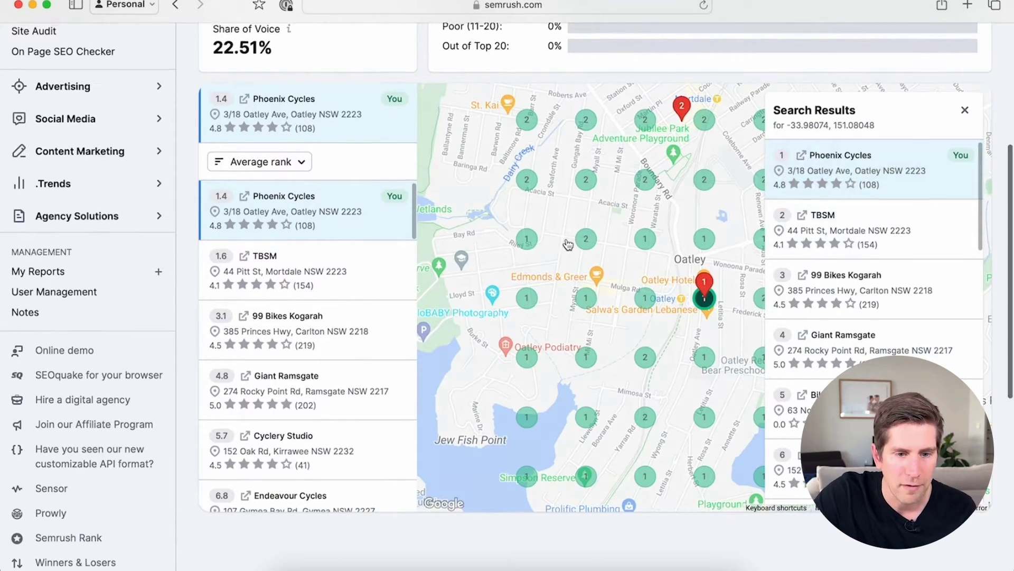
{"action": "scroll", "coordinate": [566, 238], "scroll_direction": "up", "scroll_amount": 5}
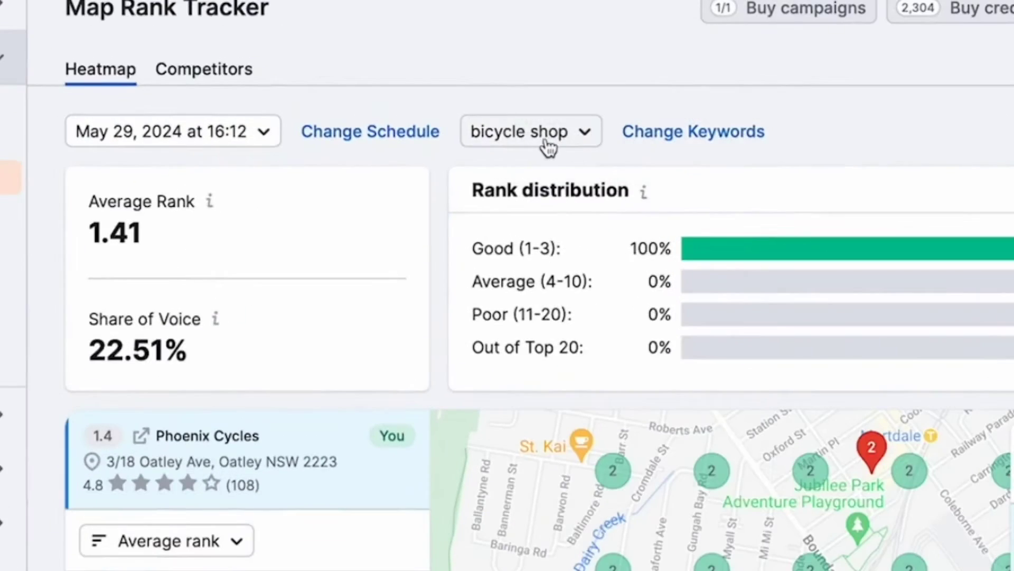
{"action": "left_click", "coordinate": [547, 142]}
Step: Switch the heatmap to 'bicycle repair' and check rankings at a grid point near Oatley
{"action": "left_click", "coordinate": [538, 256]}
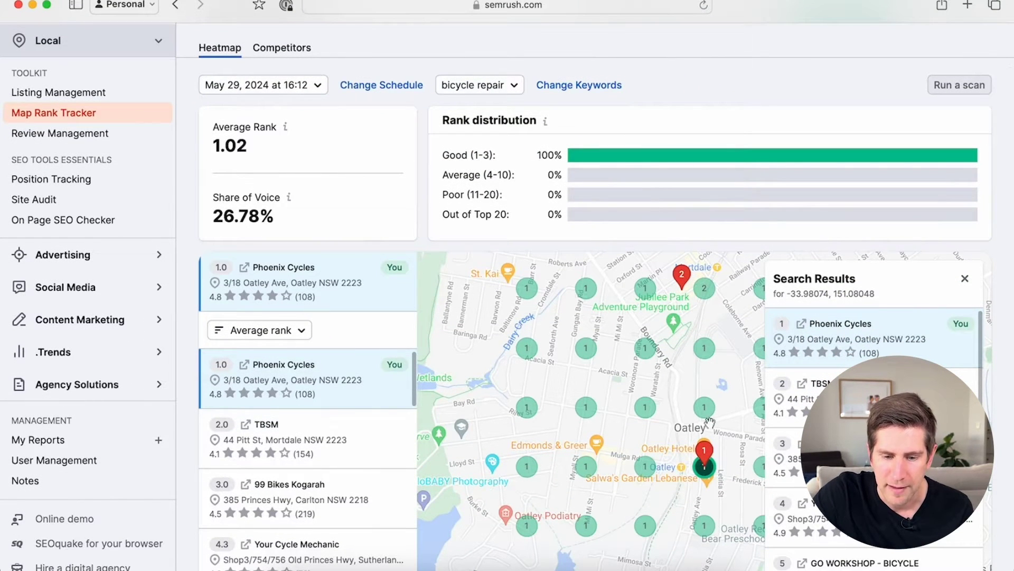
{"action": "scroll", "coordinate": [707, 418], "scroll_direction": "down", "scroll_amount": 3}
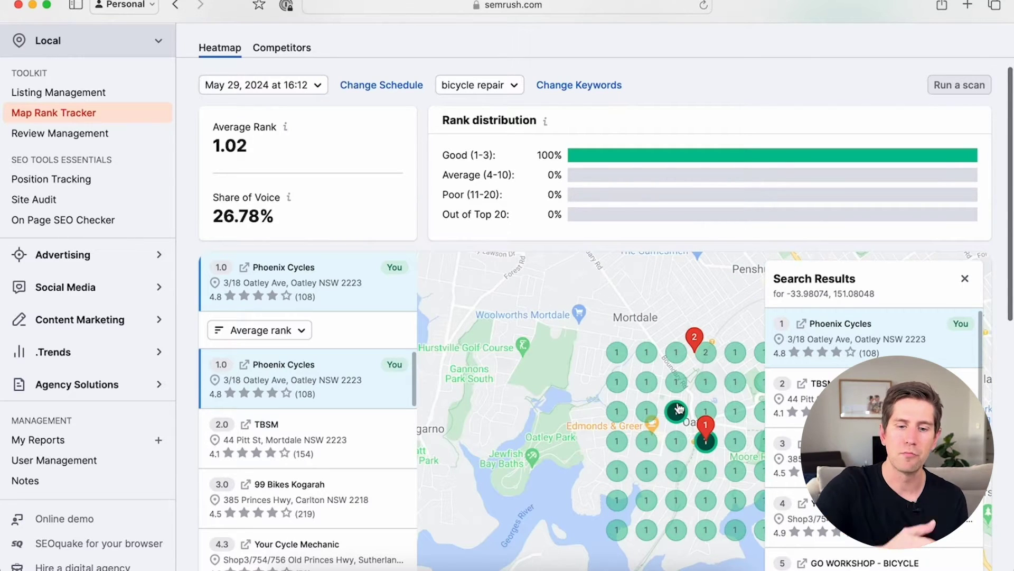
{"action": "left_click", "coordinate": [648, 351]}
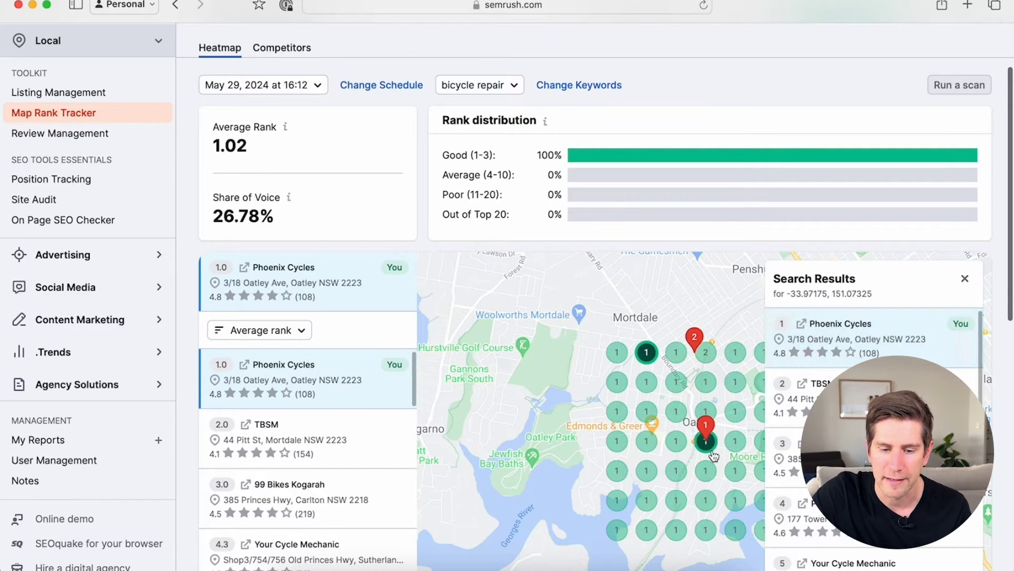
{"action": "scroll", "coordinate": [710, 449], "scroll_direction": "down", "scroll_amount": 1}
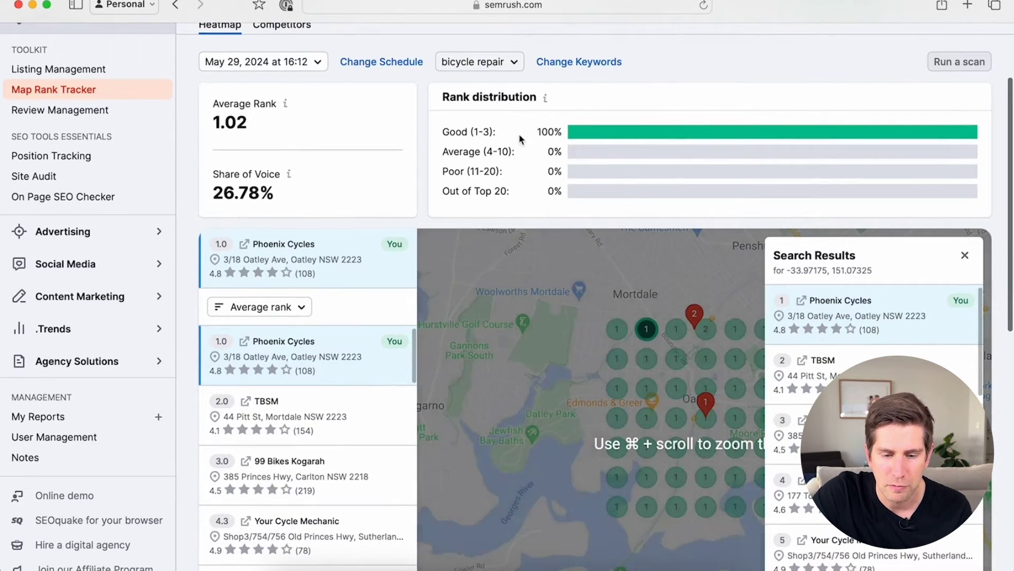
{"action": "scroll", "coordinate": [662, 389], "scroll_direction": "up", "scroll_amount": 3}
{"action": "scroll", "coordinate": [515, 340], "scroll_direction": "up", "scroll_amount": 1}
{"action": "scroll", "coordinate": [515, 341], "scroll_direction": "down", "scroll_amount": 4}
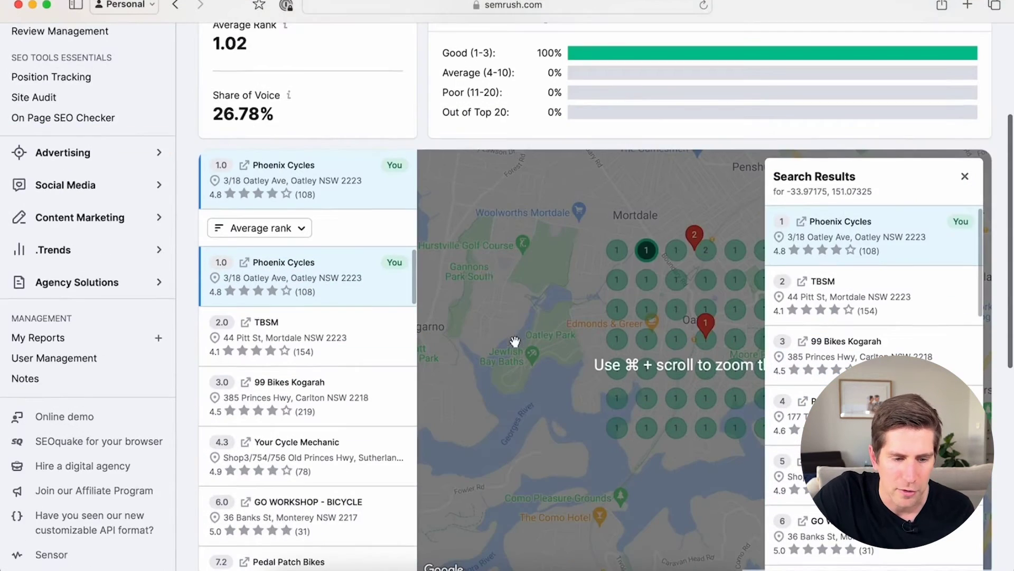
{"action": "scroll", "coordinate": [598, 301], "scroll_direction": "down", "scroll_amount": 1}
Step: Check rankings at three more grid points, including -33.98673, 151.07325, while zooming the map
{"action": "left_click", "coordinate": [679, 377]}
{"action": "left_click", "coordinate": [646, 377]}
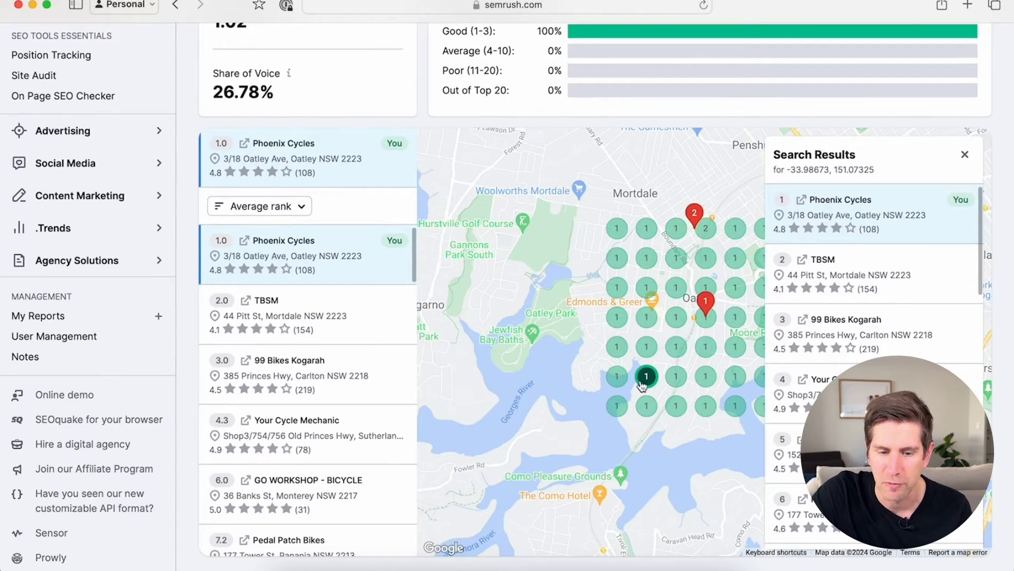
{"action": "left_click", "coordinate": [618, 376]}
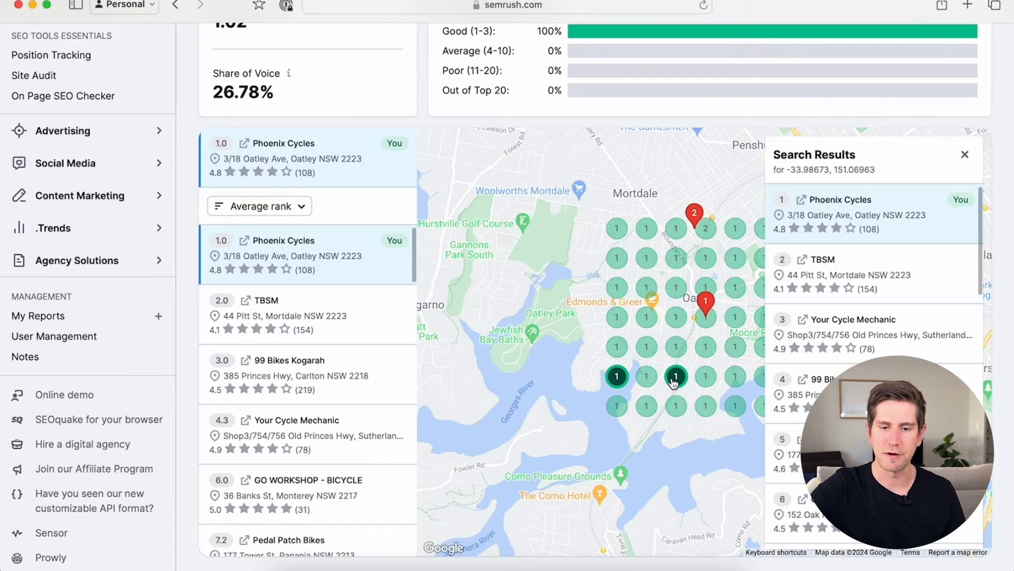
{"action": "scroll", "coordinate": [697, 329], "scroll_direction": "up", "scroll_amount": 1}
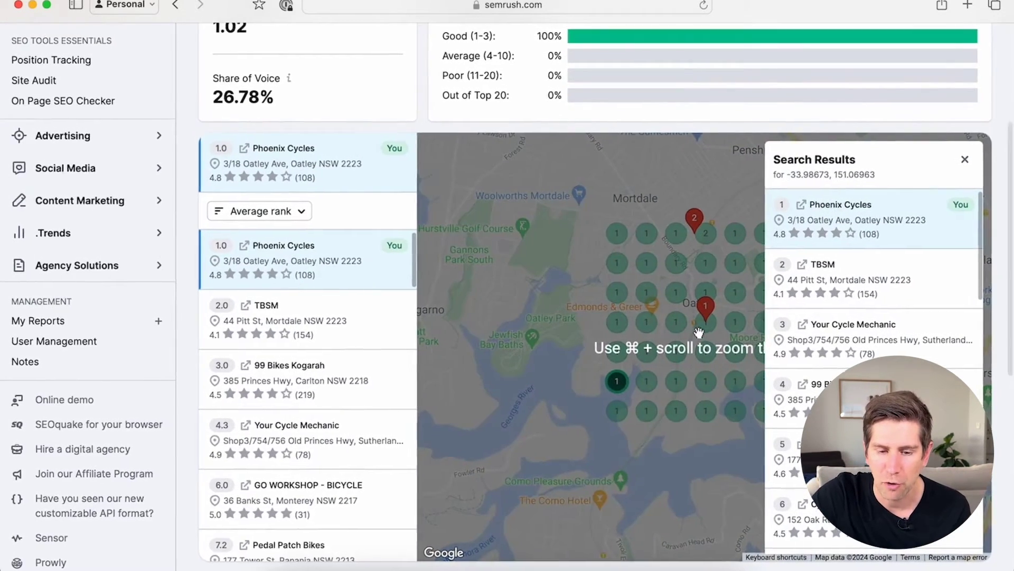
{"action": "scroll", "coordinate": [699, 331], "scroll_direction": "down", "scroll_amount": 3}
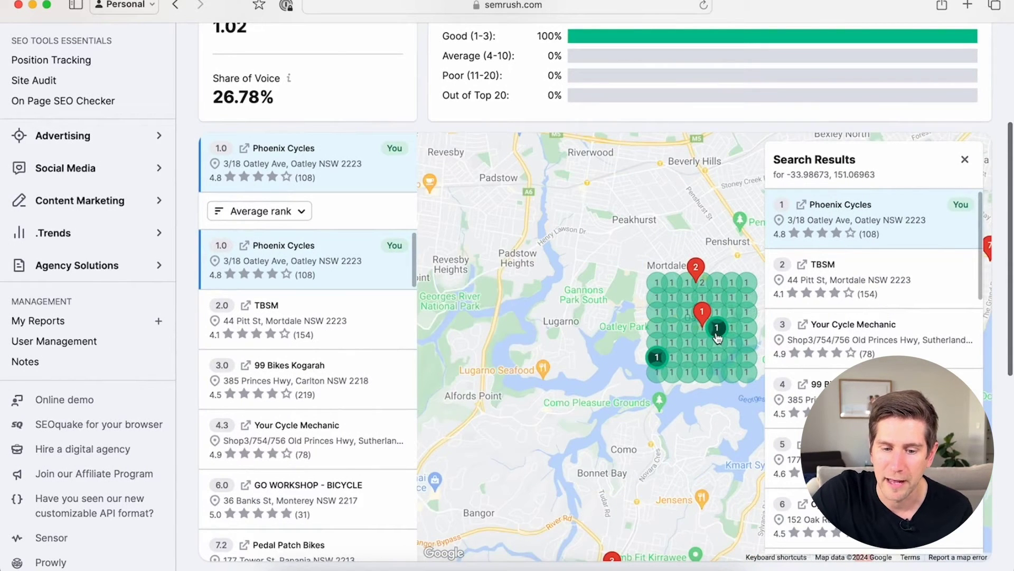
{"action": "scroll", "coordinate": [718, 338], "scroll_direction": "up", "scroll_amount": 5}
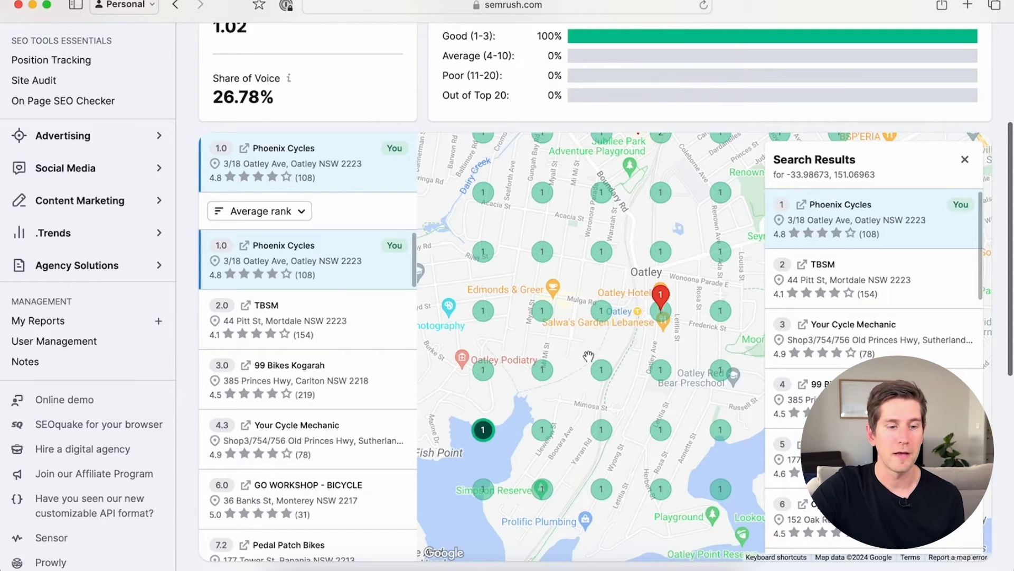
{"action": "scroll", "coordinate": [569, 325], "scroll_direction": "down", "scroll_amount": 3}
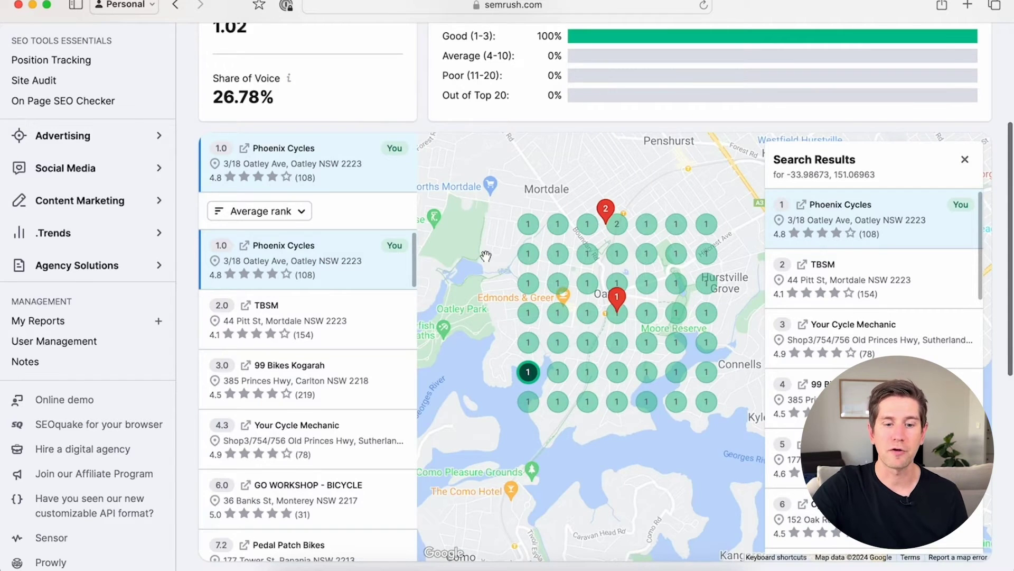
{"action": "scroll", "coordinate": [486, 257], "scroll_direction": "up", "scroll_amount": 1}
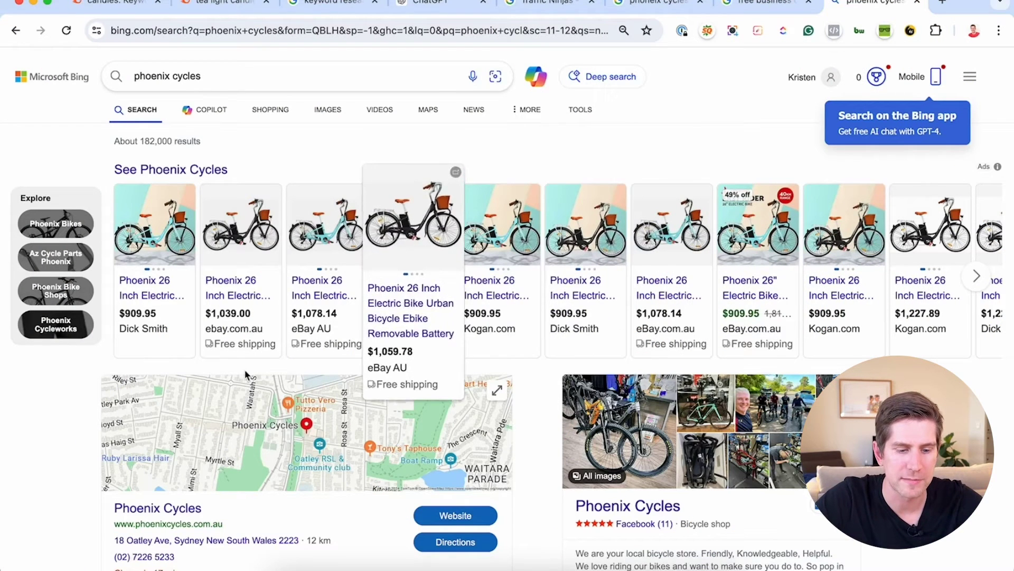
{"action": "scroll", "coordinate": [56, 461], "scroll_direction": "down", "scroll_amount": 2}
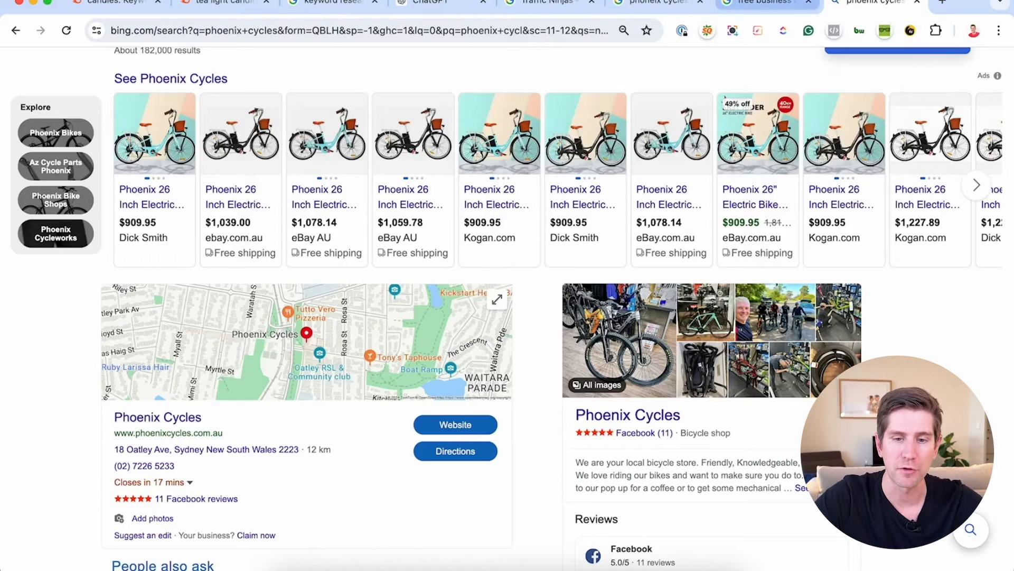
Step: Scroll through the 'free business directories' results, from the free listing panel to Australian directory roundups
{"action": "left_click", "coordinate": [761, 4]}
{"action": "scroll", "coordinate": [423, 217], "scroll_direction": "up", "scroll_amount": 10}
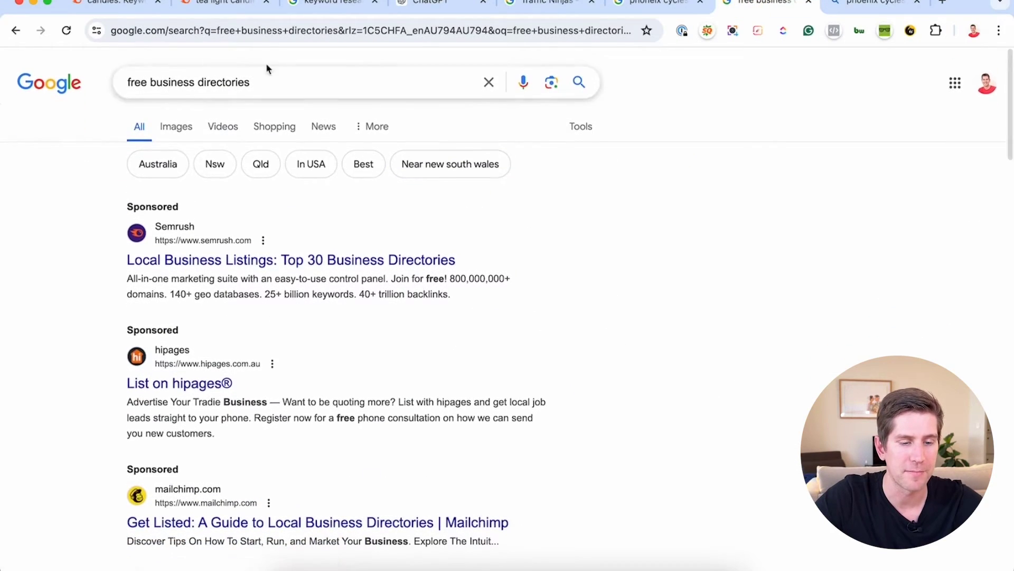
{"action": "scroll", "coordinate": [431, 283], "scroll_direction": "down", "scroll_amount": 10}
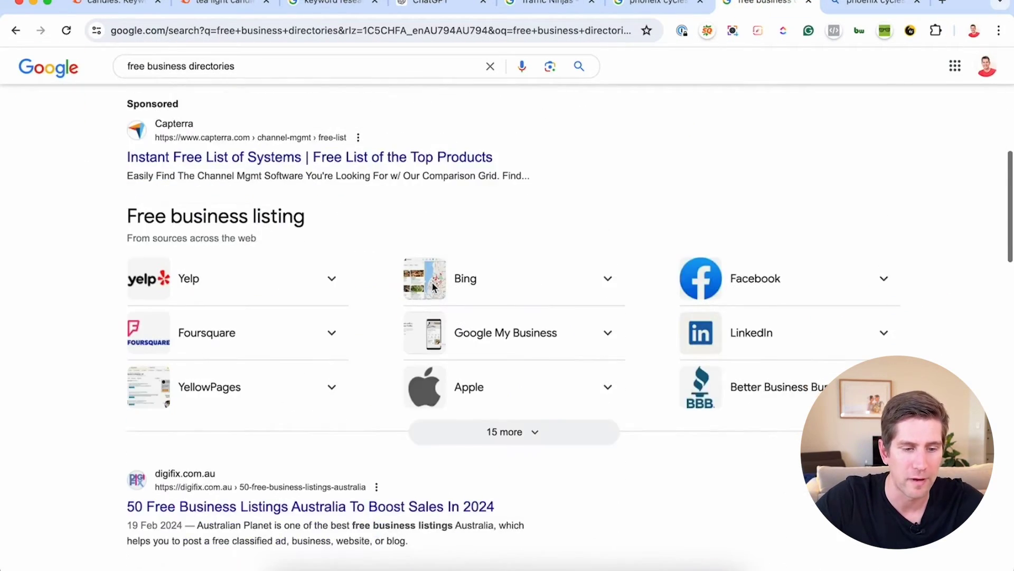
{"action": "scroll", "coordinate": [433, 287], "scroll_direction": "down", "scroll_amount": 4}
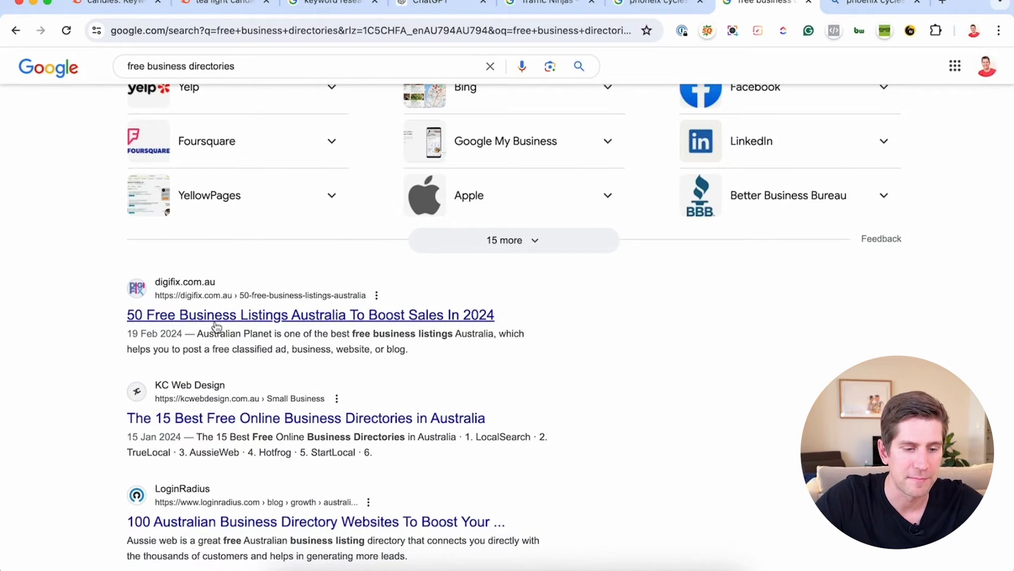
{"action": "scroll", "coordinate": [220, 349], "scroll_direction": "down", "scroll_amount": 2}
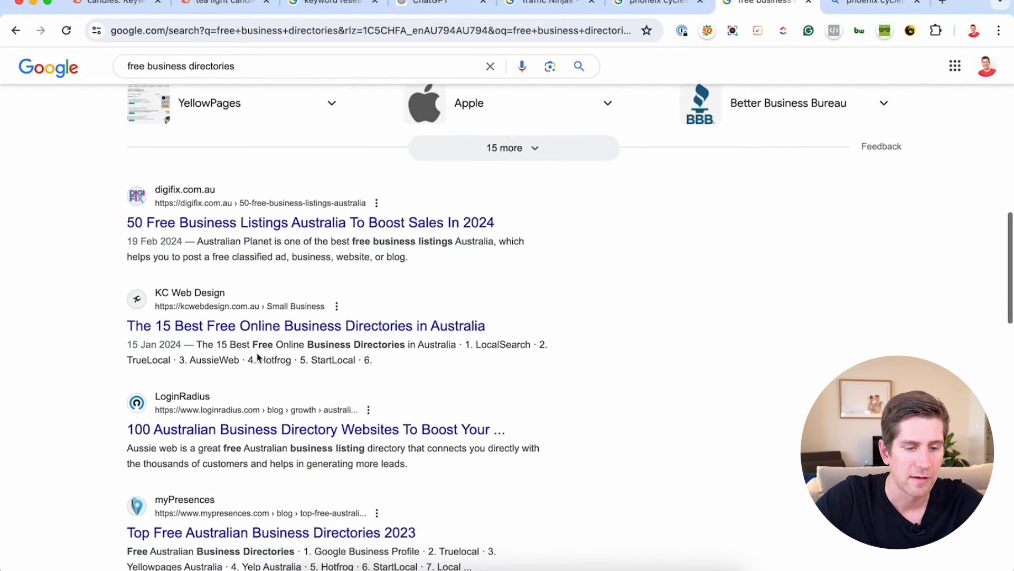
{"action": "scroll", "coordinate": [189, 508], "scroll_direction": "down", "scroll_amount": 3}
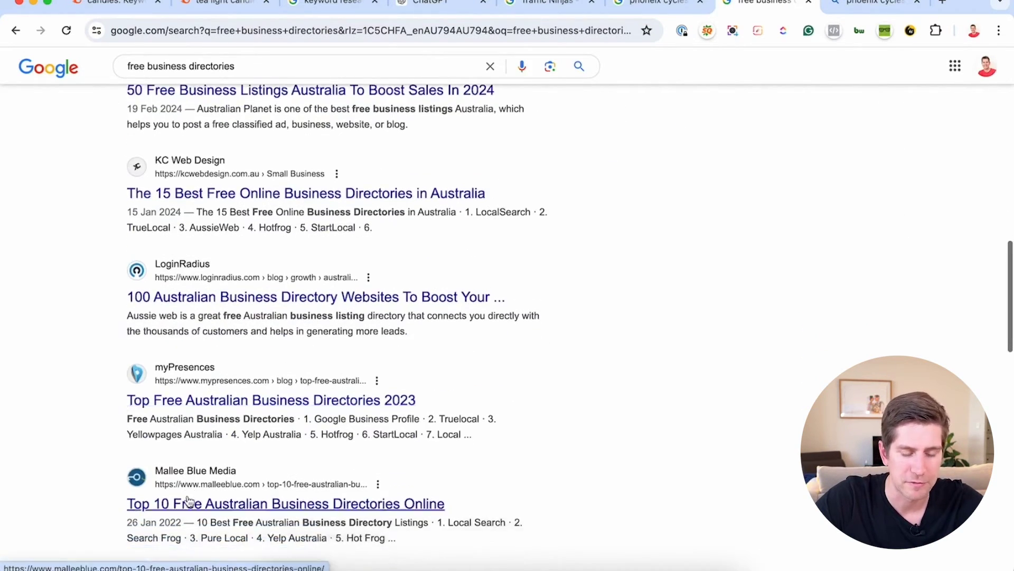
{"action": "scroll", "coordinate": [423, 414], "scroll_direction": "up", "scroll_amount": 10}
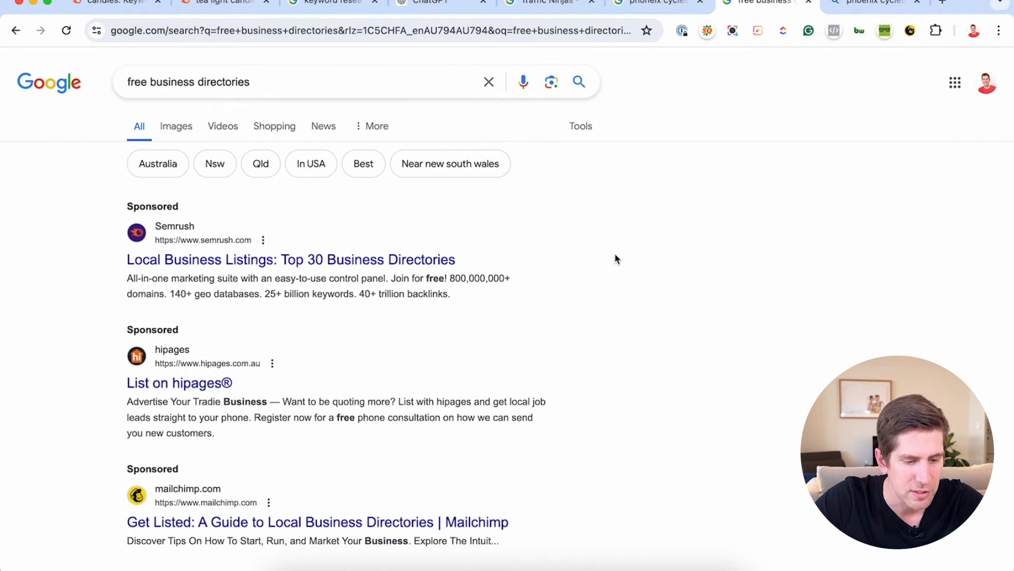
{"action": "scroll", "coordinate": [609, 362], "scroll_direction": "down", "scroll_amount": 7}
{"action": "scroll", "coordinate": [611, 365], "scroll_direction": "down", "scroll_amount": 7}
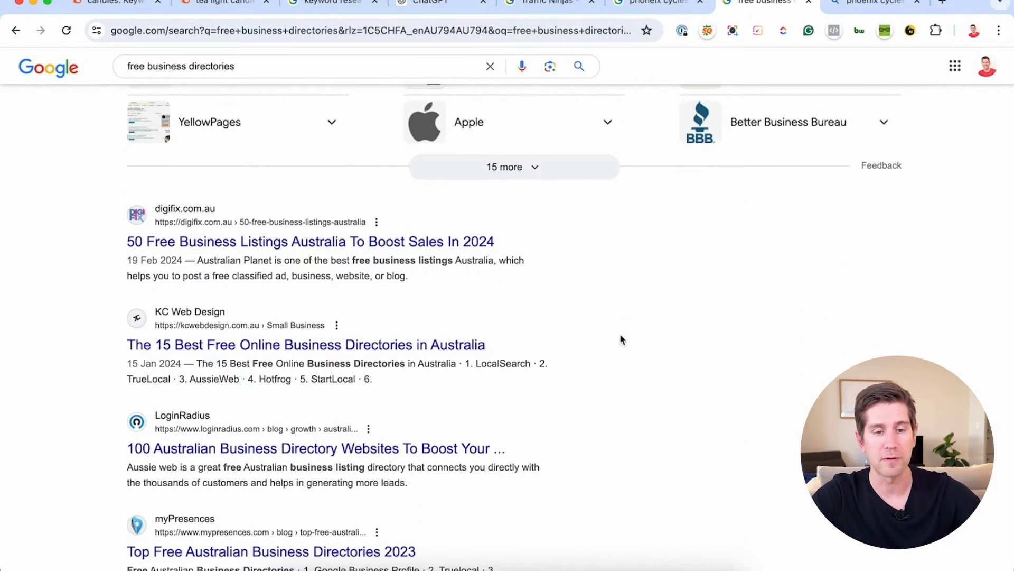
{"action": "scroll", "coordinate": [625, 328], "scroll_direction": "up", "scroll_amount": 11}
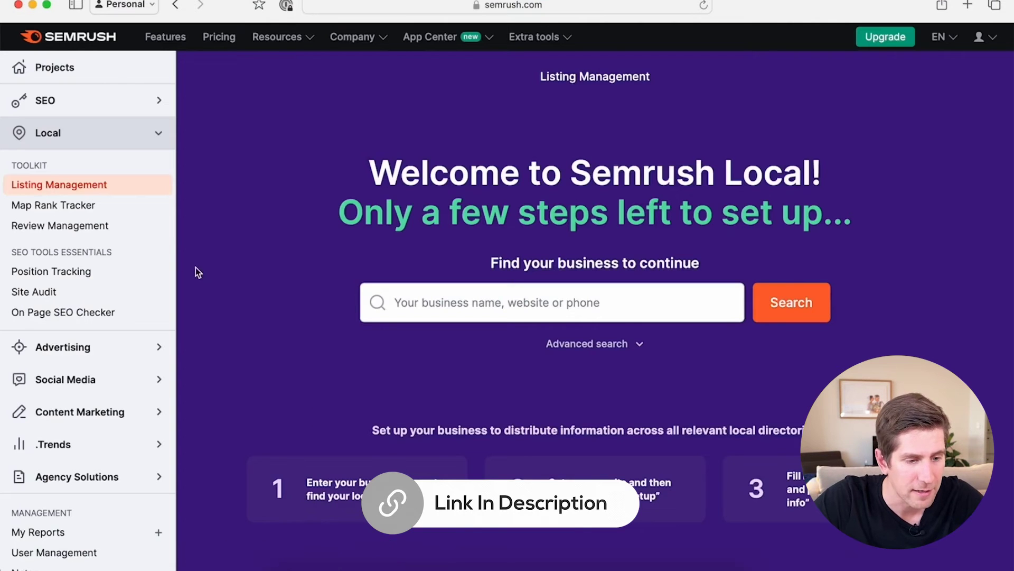
Step: Open Listing Management in the Local toolkit and scan Phoenix Cycles' directory listings
{"action": "left_click", "coordinate": [36, 135]}
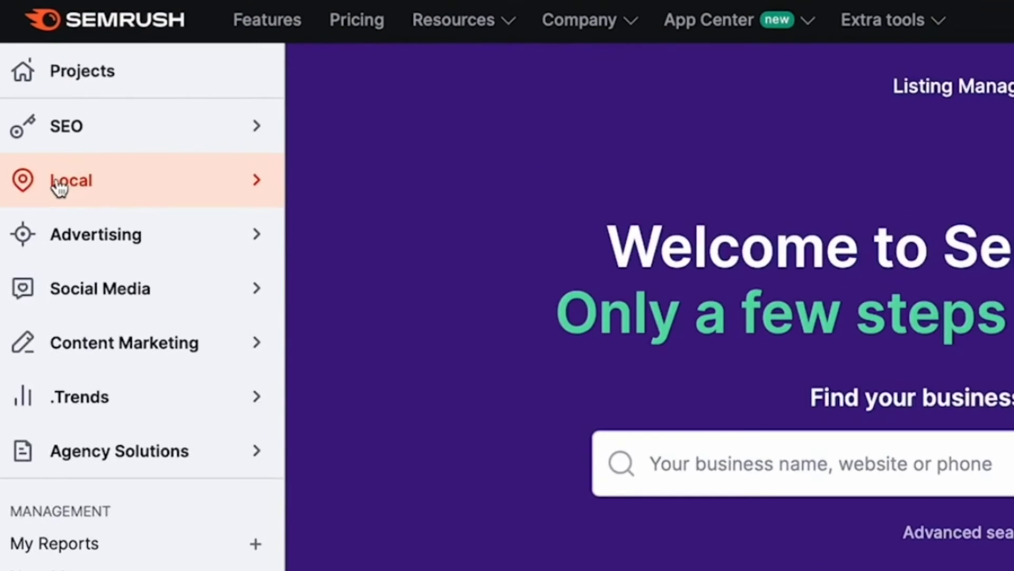
{"action": "left_click", "coordinate": [58, 186]}
{"action": "left_click", "coordinate": [65, 187]}
{"action": "left_click", "coordinate": [65, 186]}
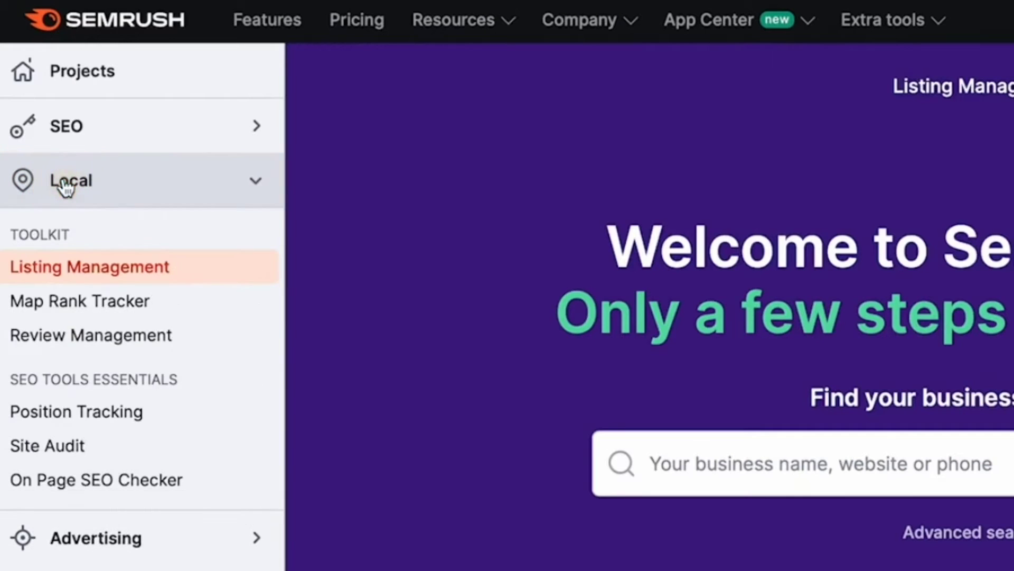
{"action": "left_click", "coordinate": [70, 267]}
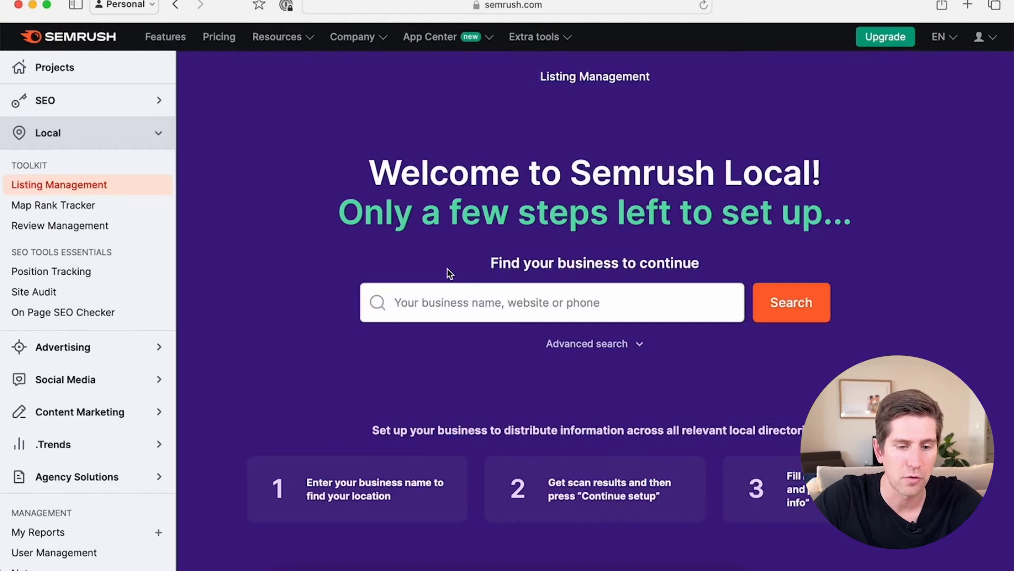
{"action": "left_click", "coordinate": [401, 302]}
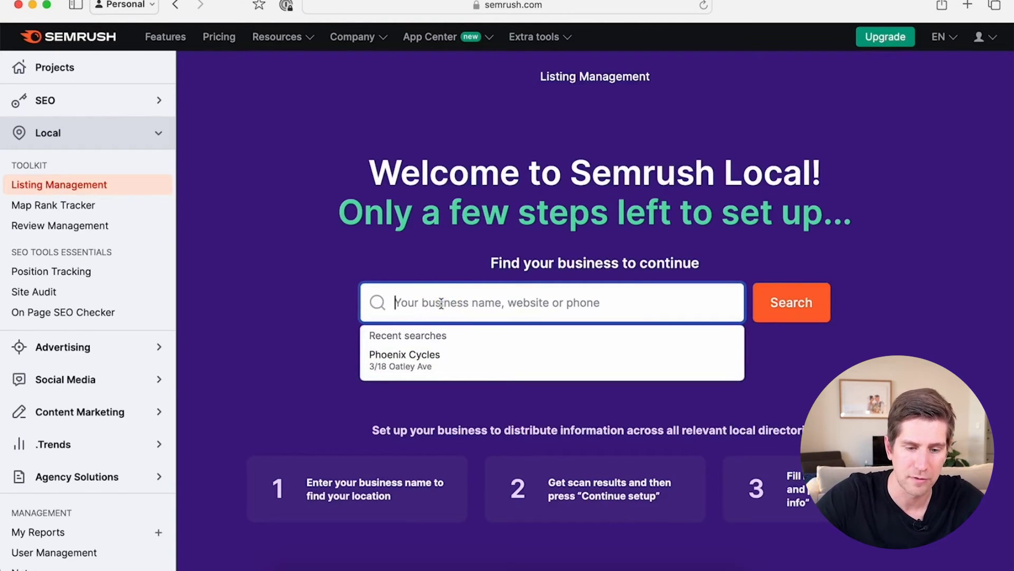
{"action": "left_click", "coordinate": [438, 356]}
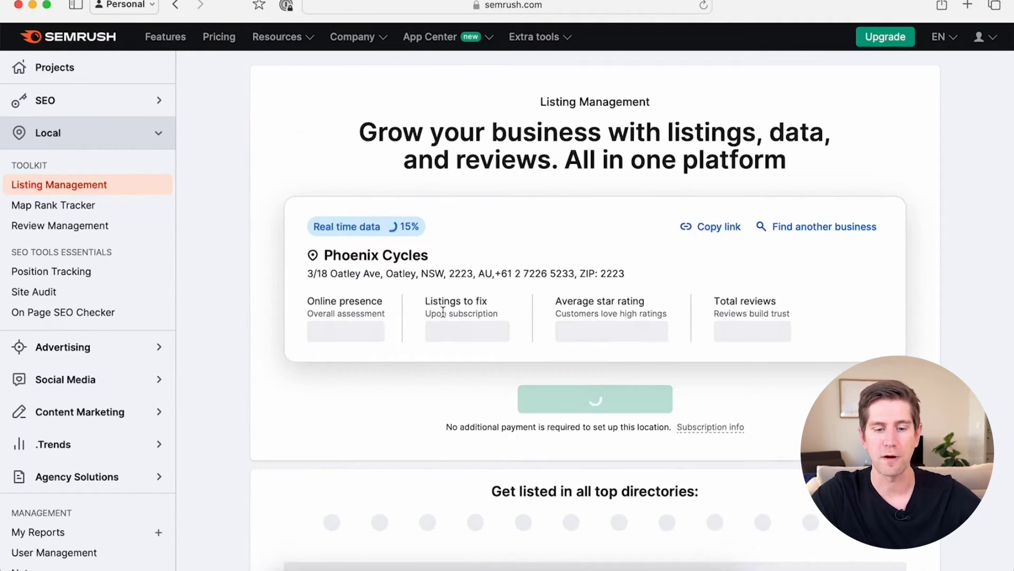
Step: Scroll through the Phoenix Cycles listing scan results
{"action": "scroll", "coordinate": [442, 314], "scroll_direction": "down", "scroll_amount": 3}
{"action": "scroll", "coordinate": [442, 375], "scroll_direction": "up", "scroll_amount": 2}
{"action": "scroll", "coordinate": [442, 375], "scroll_direction": "up", "scroll_amount": 1}
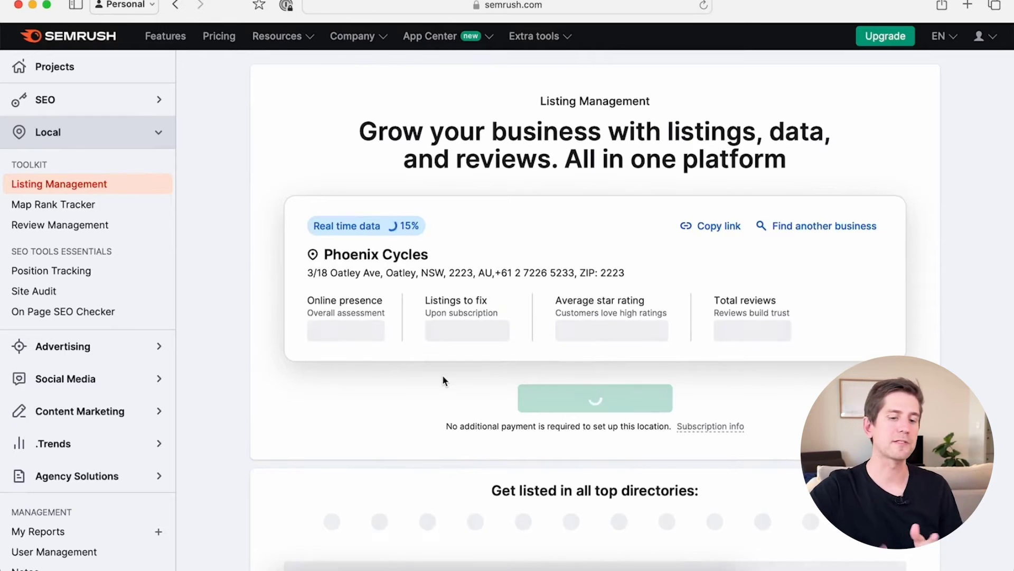
{"action": "scroll", "coordinate": [442, 375], "scroll_direction": "down", "scroll_amount": 3}
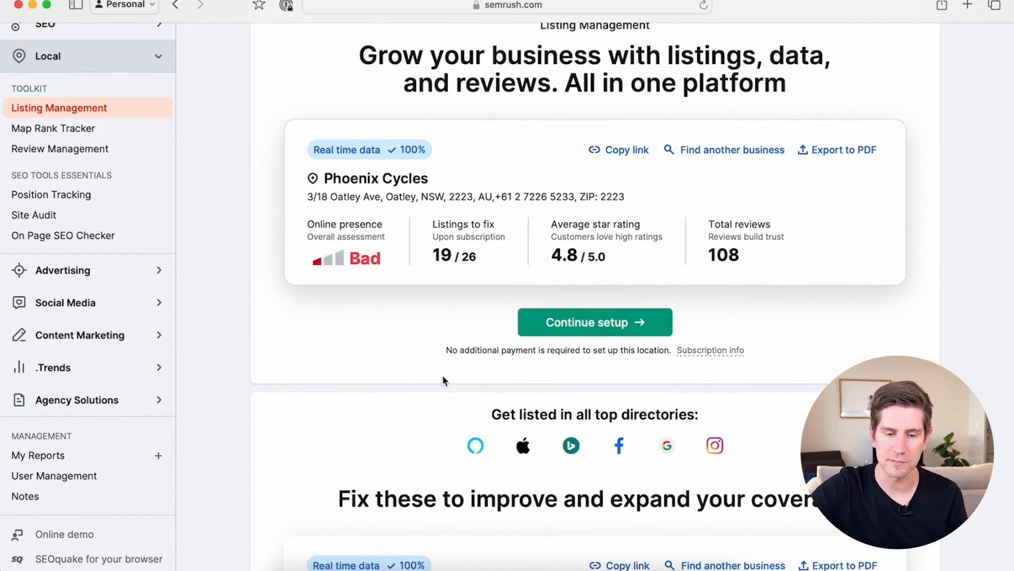
{"action": "scroll", "coordinate": [442, 375], "scroll_direction": "down", "scroll_amount": 10}
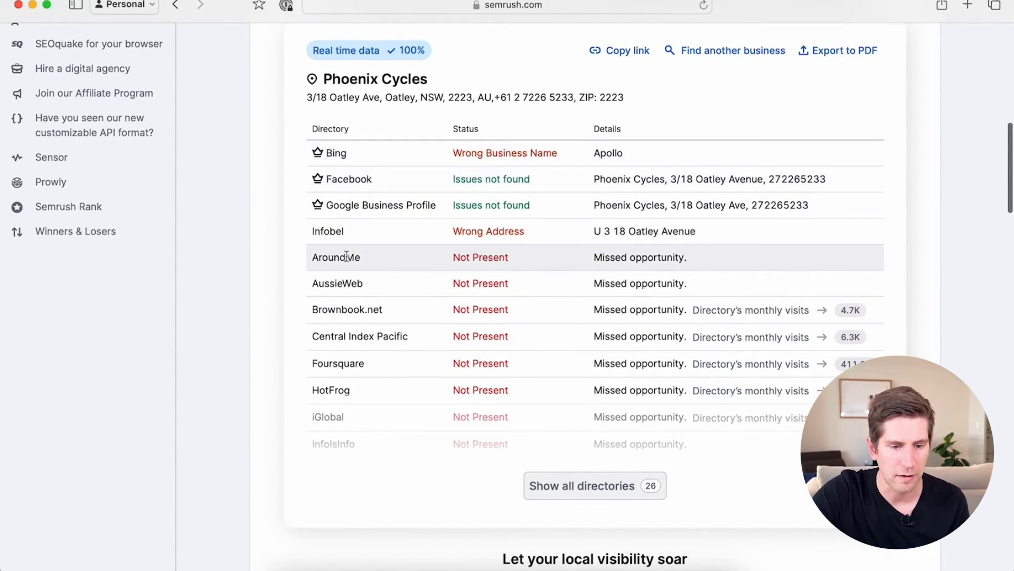
{"action": "scroll", "coordinate": [360, 349], "scroll_direction": "down", "scroll_amount": 1}
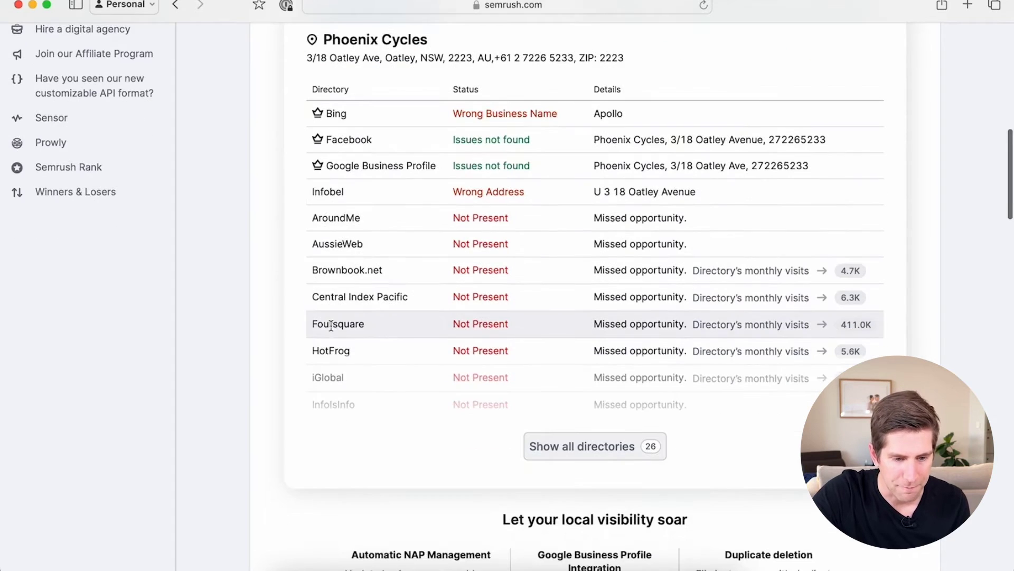
Step: Expand the table to show all directories and scroll down to Automatic NAP Management
{"action": "left_click", "coordinate": [574, 448]}
{"action": "scroll", "coordinate": [525, 394], "scroll_direction": "down", "scroll_amount": 4}
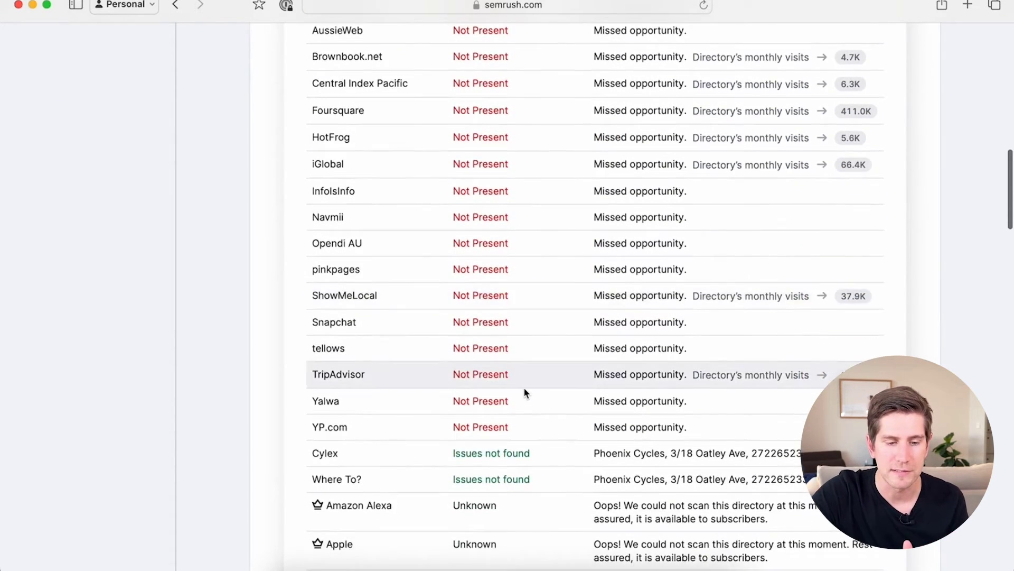
{"action": "scroll", "coordinate": [524, 393], "scroll_direction": "down", "scroll_amount": 1}
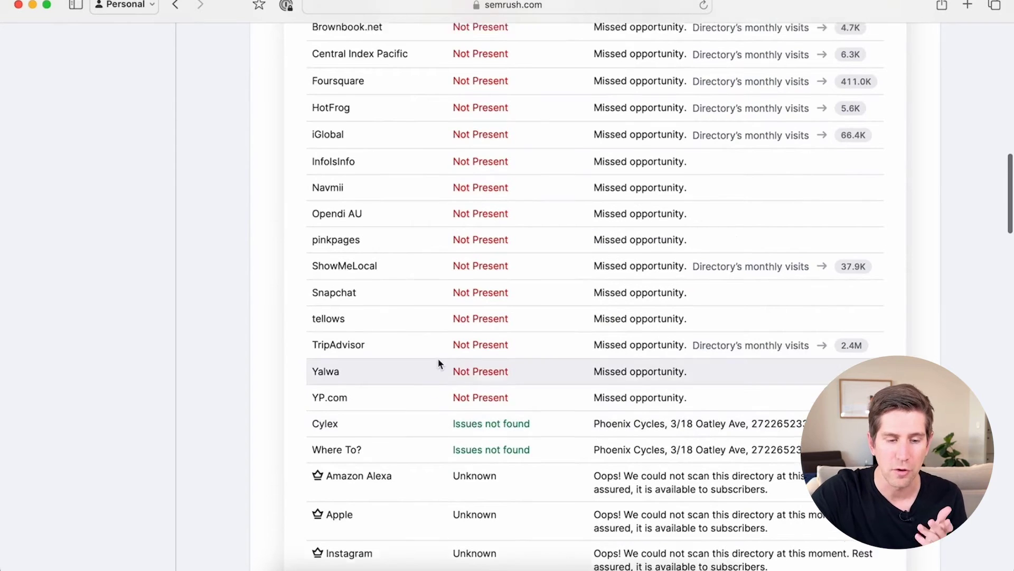
{"action": "scroll", "coordinate": [438, 363], "scroll_direction": "up", "scroll_amount": 1}
{"action": "scroll", "coordinate": [338, 278], "scroll_direction": "down", "scroll_amount": 4}
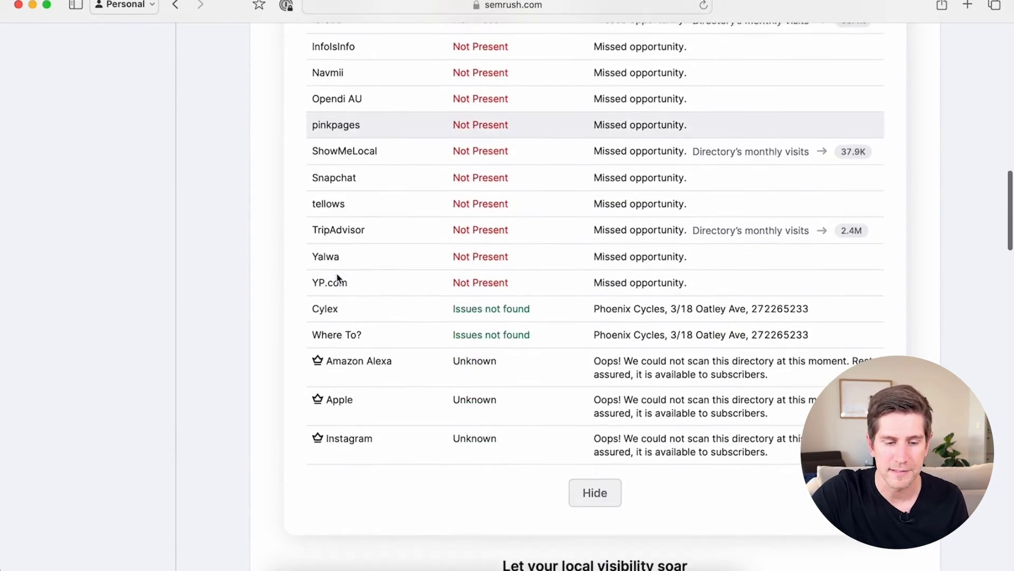
{"action": "scroll", "coordinate": [338, 277], "scroll_direction": "down", "scroll_amount": 8}
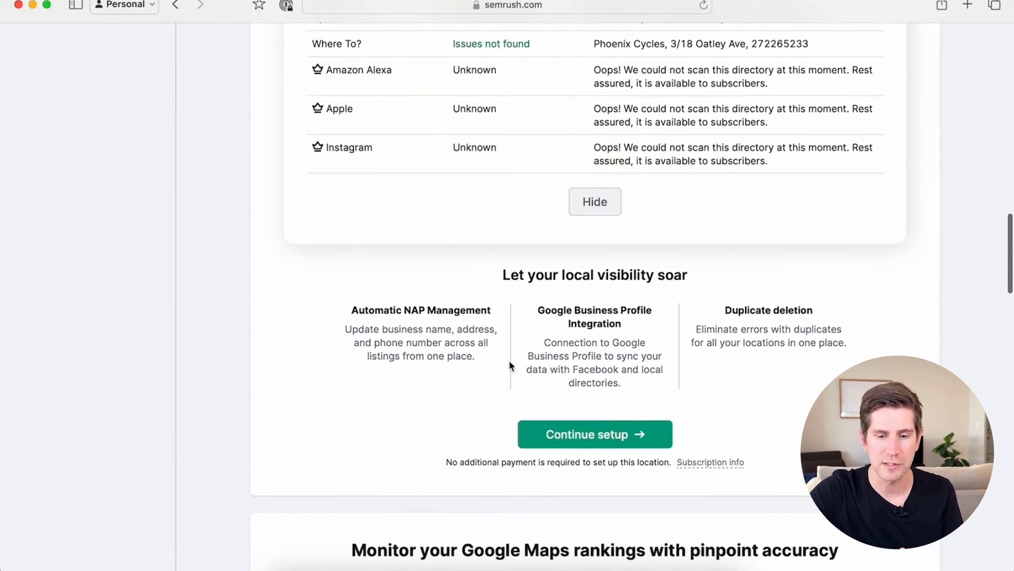
{"action": "left_click_drag", "start_coordinate": [352, 311], "coordinate": [499, 314]}
{"action": "left_click", "coordinate": [499, 315]}
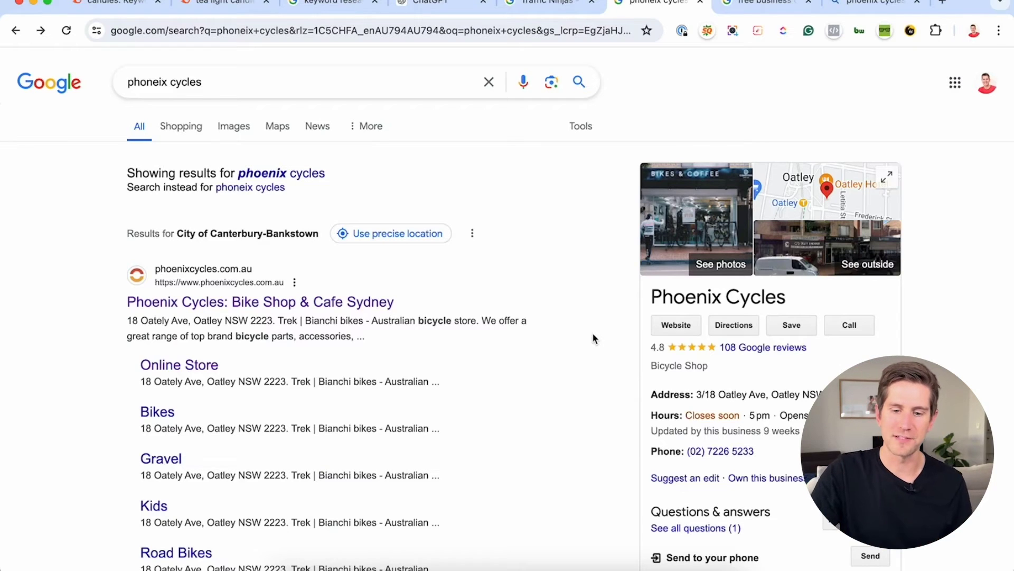
Step: Open the 108 Google reviews for Phoenix Cycles from the knowledge panel
{"action": "left_click", "coordinate": [744, 350]}
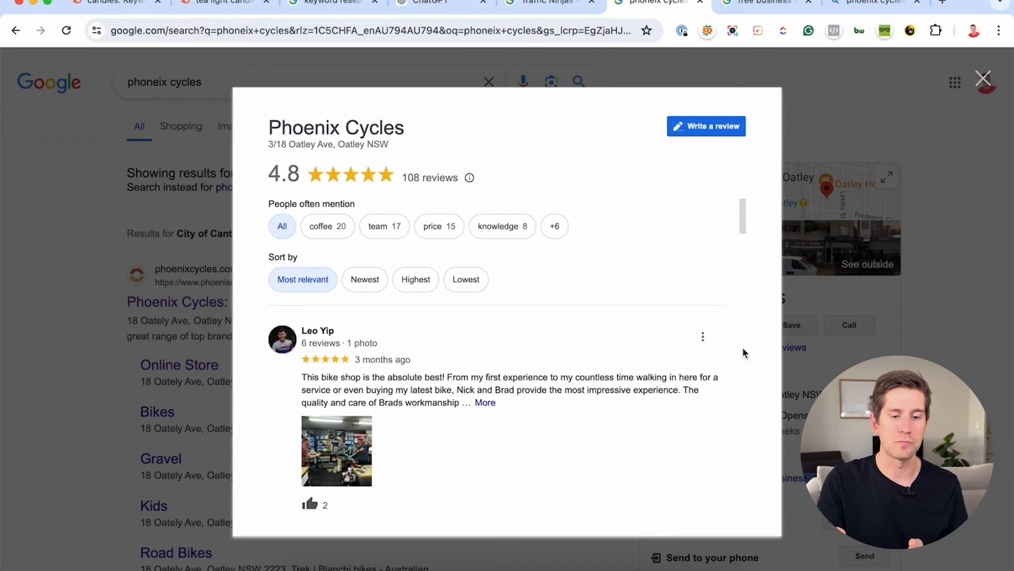
{"action": "left_click", "coordinate": [829, 379]}
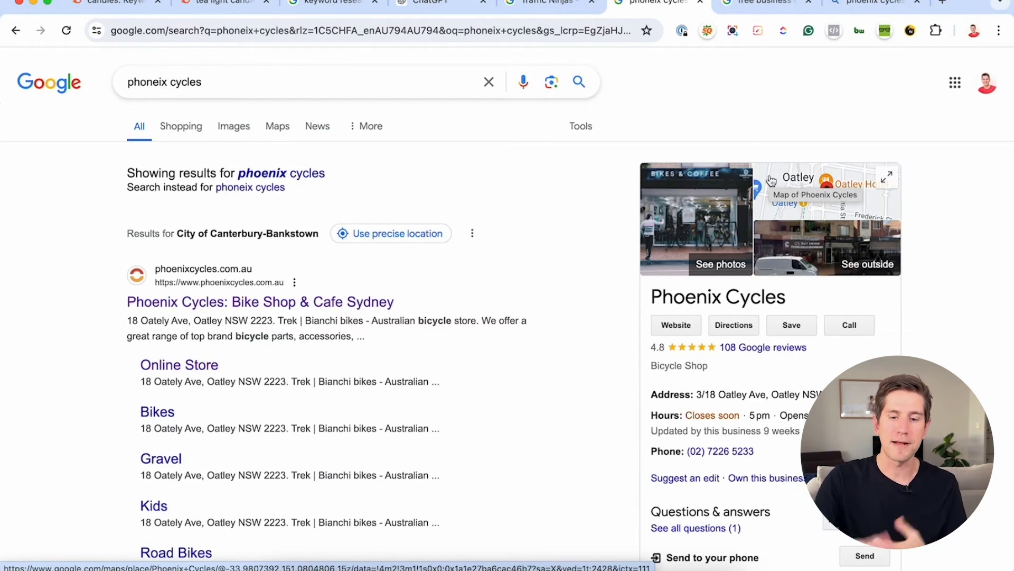
{"action": "left_click", "coordinate": [776, 347]}
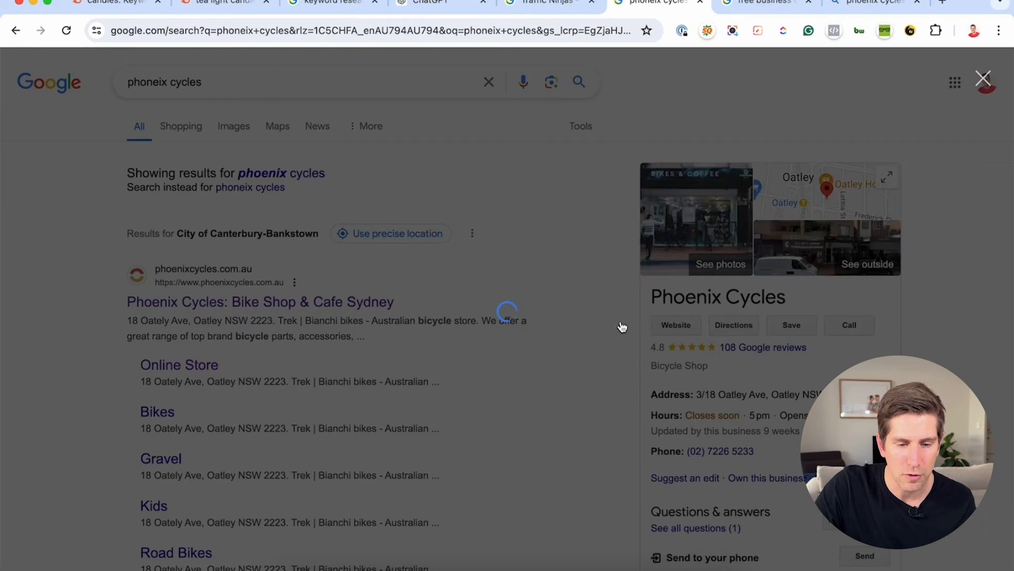
{"action": "scroll", "coordinate": [542, 383], "scroll_direction": "down", "scroll_amount": 5}
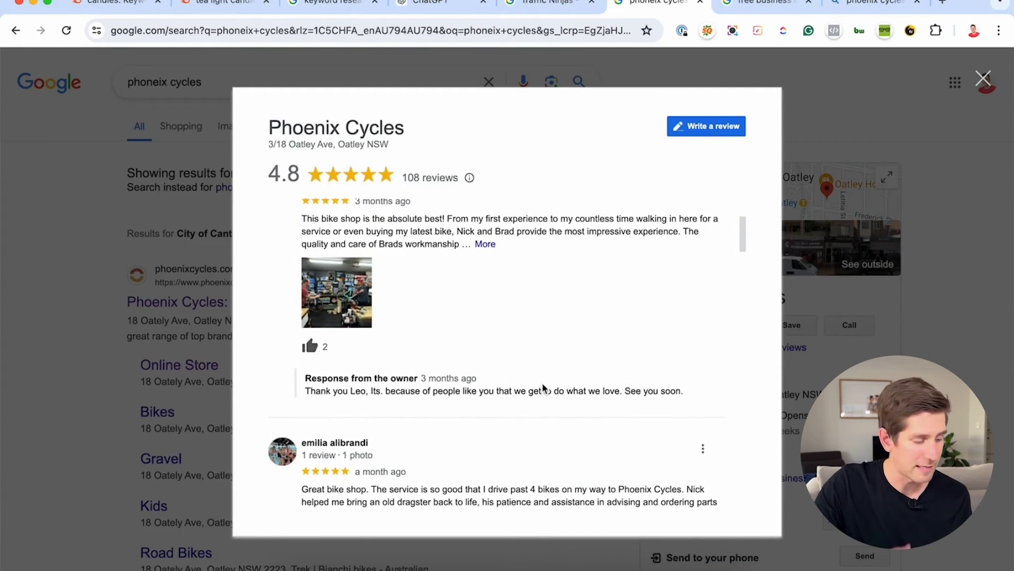
{"action": "scroll", "coordinate": [543, 387], "scroll_direction": "down", "scroll_amount": 3}
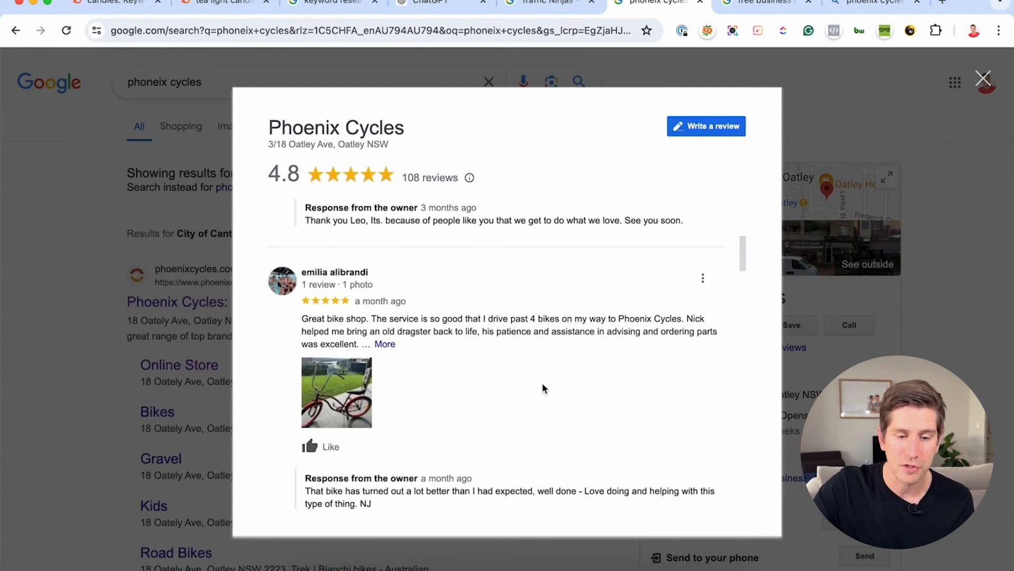
{"action": "scroll", "coordinate": [600, 344], "scroll_direction": "down", "scroll_amount": 3}
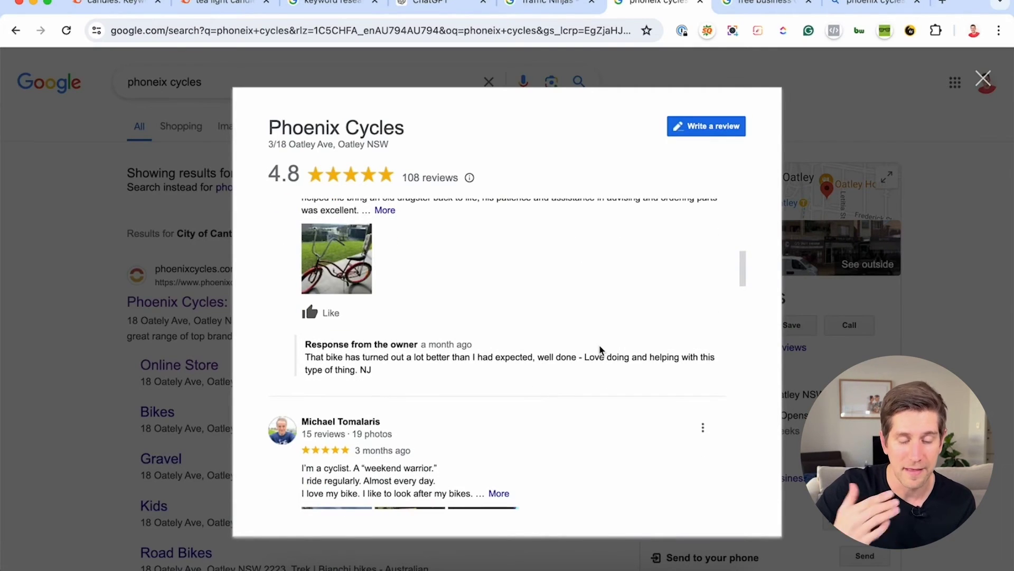
{"action": "scroll", "coordinate": [599, 344], "scroll_direction": "down", "scroll_amount": 2}
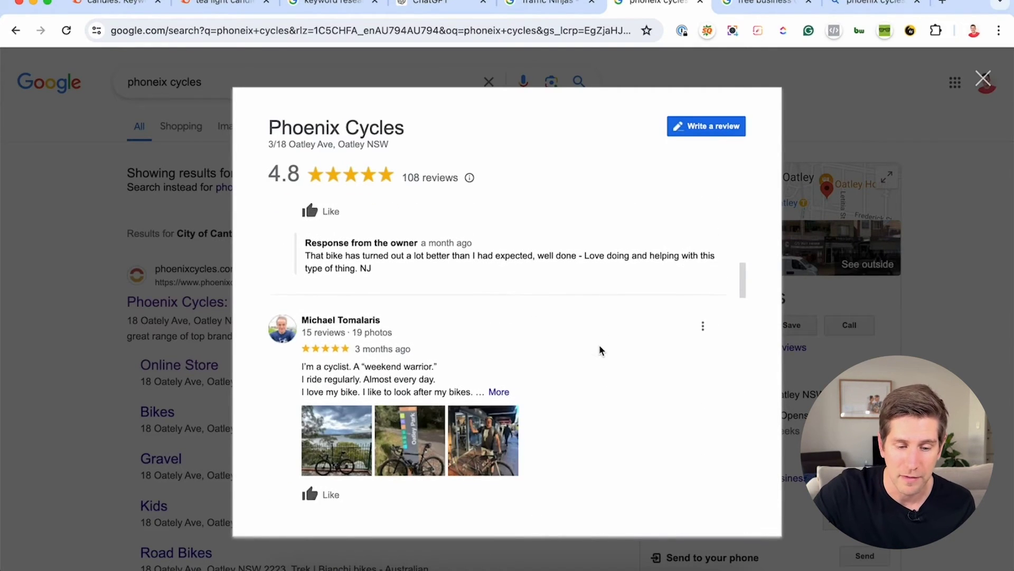
Step: Close the Phoenix Cycles reviews and look over the phoenix cycles search results
{"action": "left_click", "coordinate": [921, 330]}
{"action": "scroll", "coordinate": [747, 324], "scroll_direction": "down", "scroll_amount": 6}
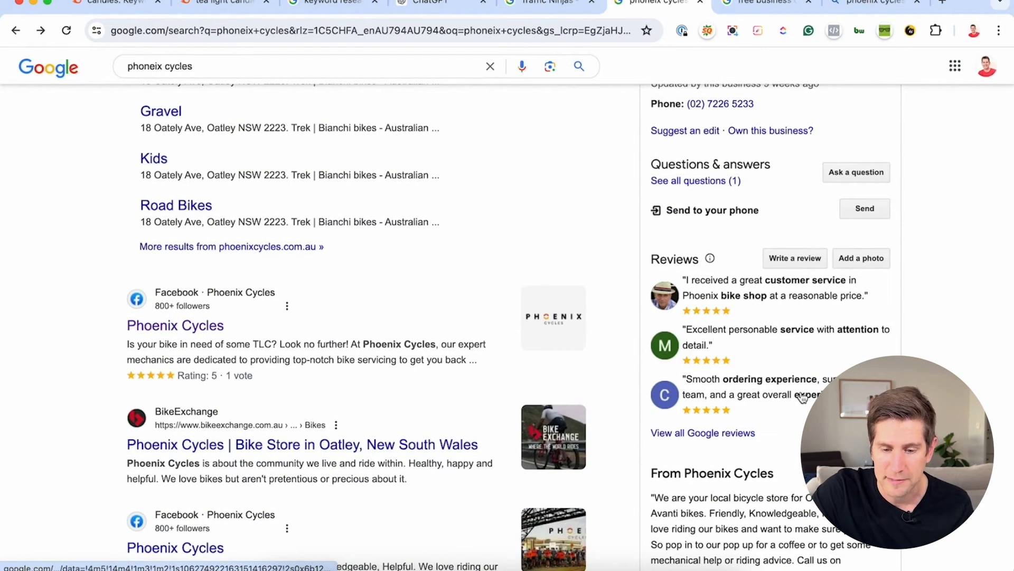
{"action": "scroll", "coordinate": [370, 317], "scroll_direction": "up", "scroll_amount": 4}
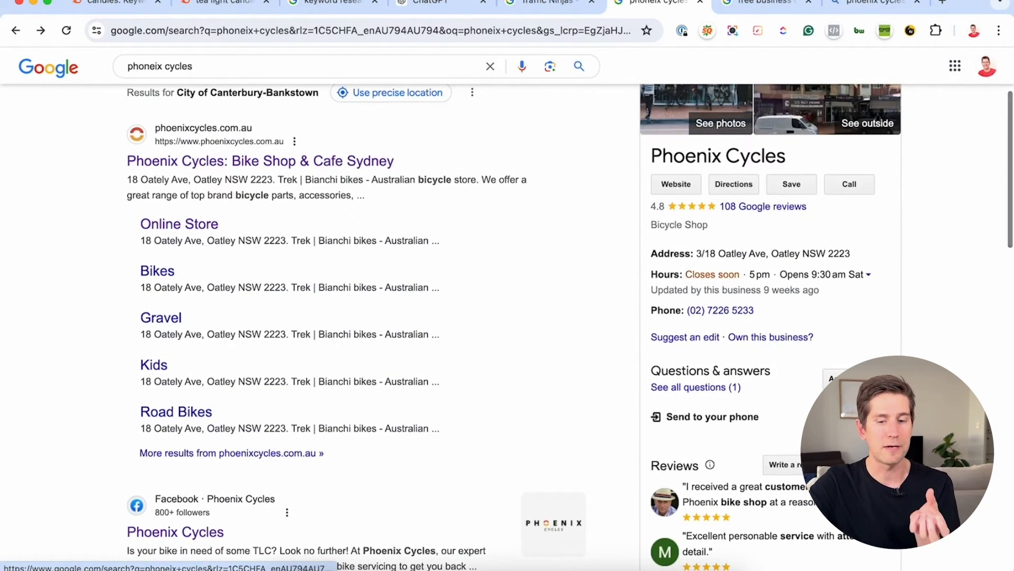
{"action": "scroll", "coordinate": [507, 317], "scroll_direction": "up", "scroll_amount": 3}
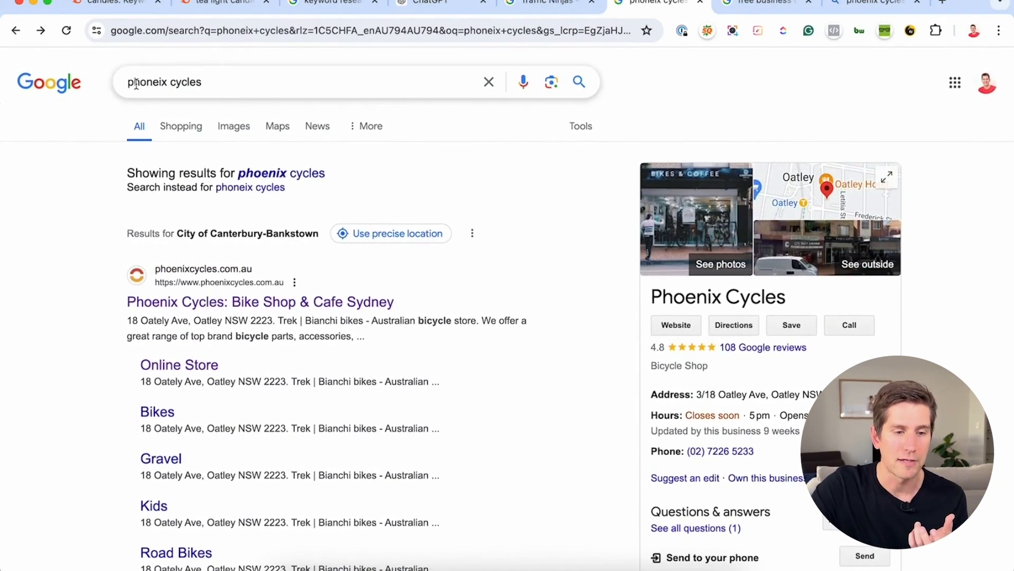
{"action": "scroll", "coordinate": [735, 439], "scroll_direction": "down", "scroll_amount": 7}
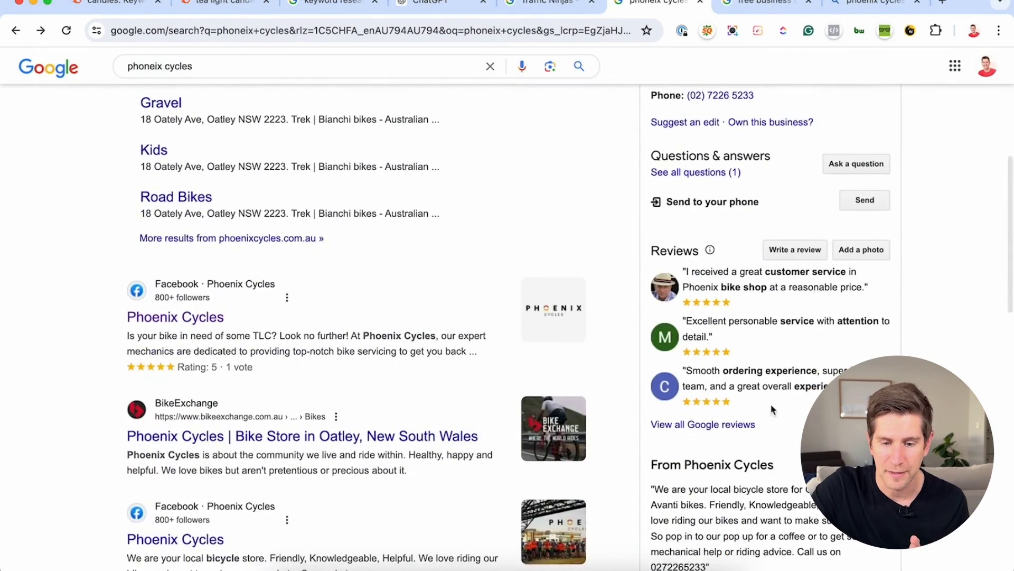
{"action": "scroll", "coordinate": [839, 302], "scroll_direction": "up", "scroll_amount": 7}
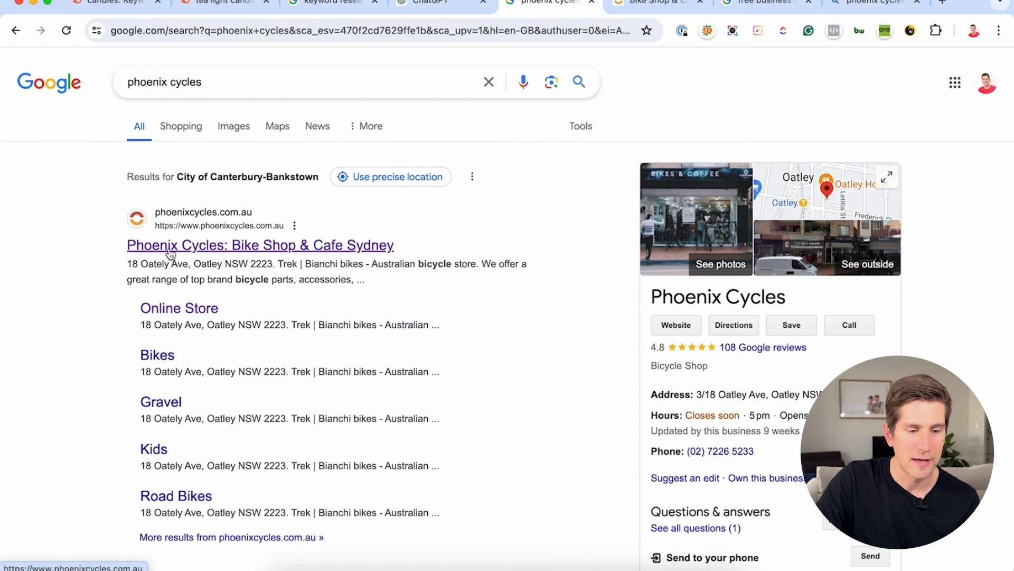
{"action": "left_click_drag", "start_coordinate": [127, 264], "coordinate": [323, 288]}
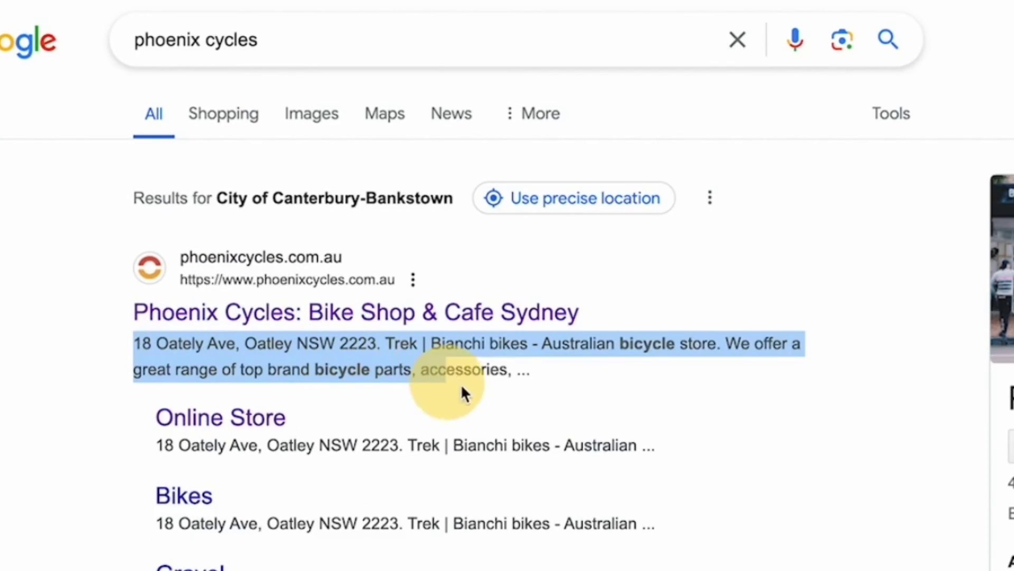
{"action": "left_click_drag", "start_coordinate": [462, 386], "coordinate": [505, 383]}
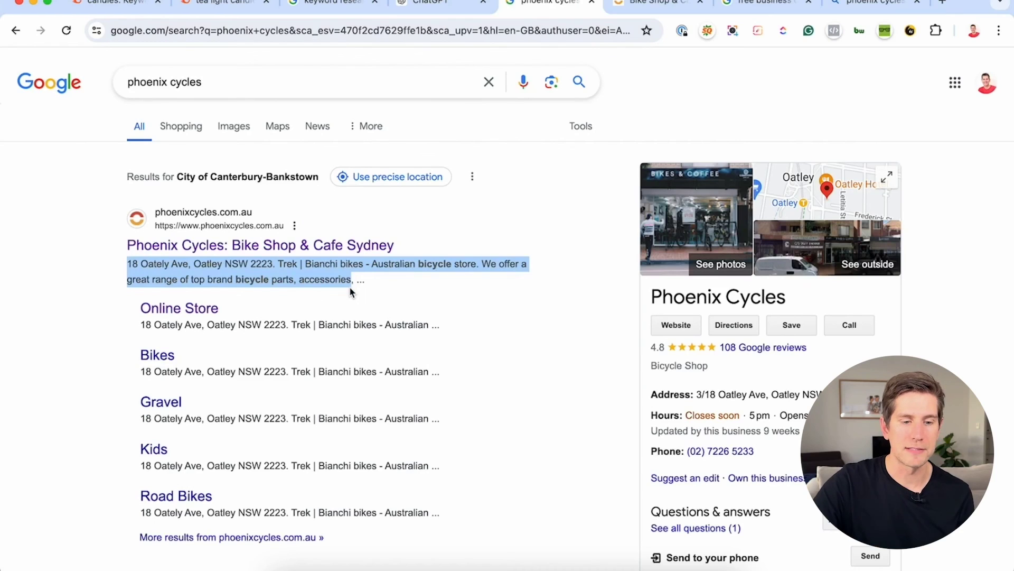
{"action": "left_click", "coordinate": [318, 274]}
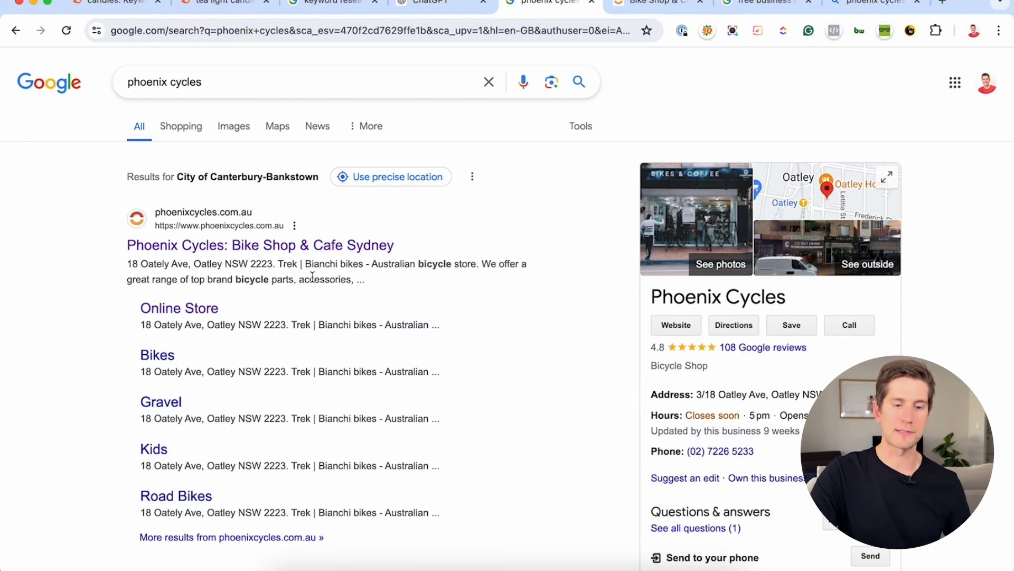
Step: Replace the current query with a Google search for 'bike shop'
{"action": "triple_click", "coordinate": [260, 91]}
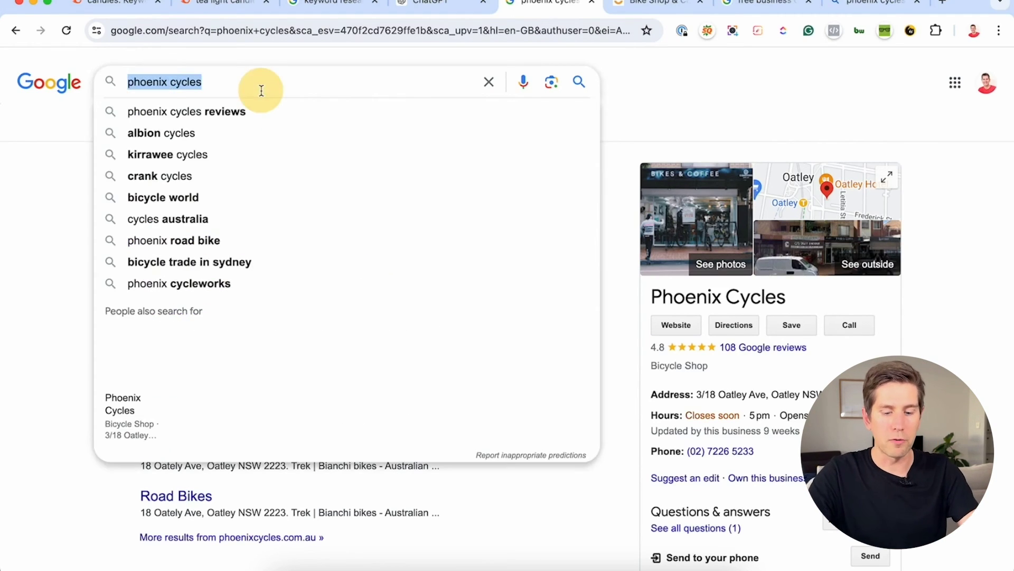
{"action": "type", "text": "bike shop"}
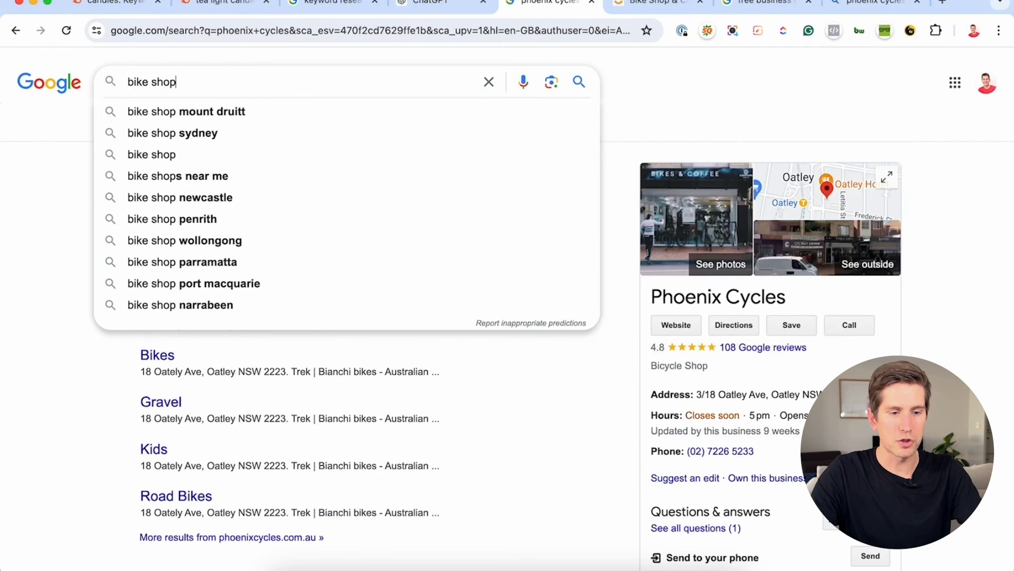
{"action": "key", "text": "Return"}
Step: Review the Places pack and competitor listings, highlighting phrases in the Cranks Bikes snippet
{"action": "scroll", "coordinate": [287, 271], "scroll_direction": "down", "scroll_amount": 10}
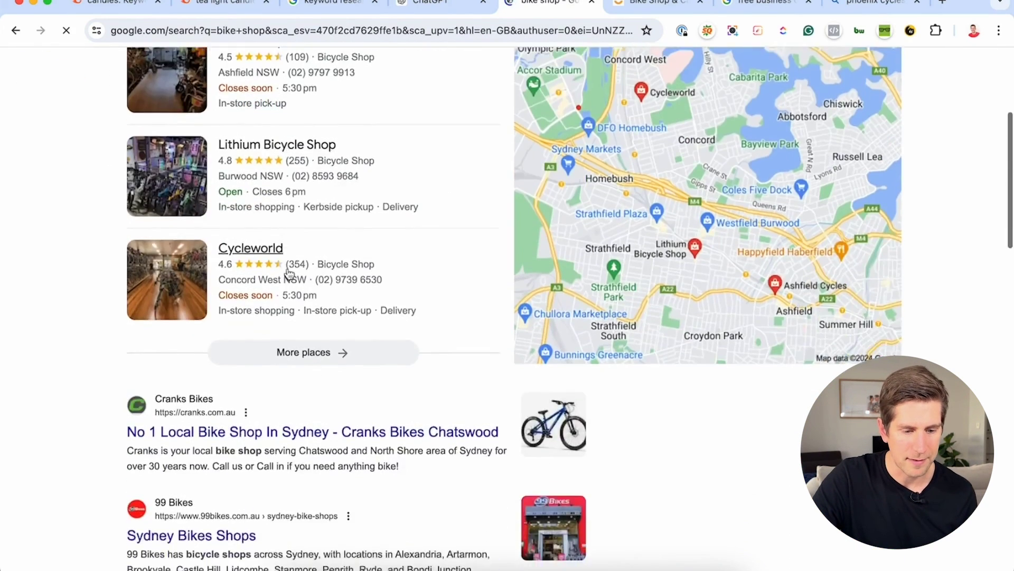
{"action": "left_click_drag", "start_coordinate": [186, 175], "coordinate": [455, 175]}
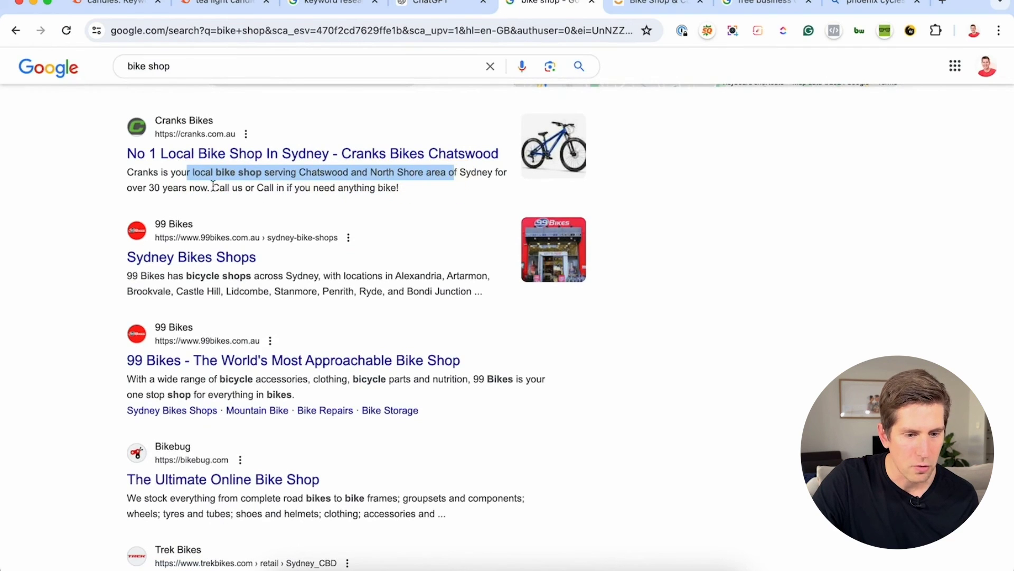
{"action": "left_click_drag", "start_coordinate": [213, 188], "coordinate": [344, 188]}
{"action": "left_click_drag", "start_coordinate": [169, 276], "coordinate": [251, 276]}
{"action": "scroll", "coordinate": [222, 285], "scroll_direction": "down", "scroll_amount": 3}
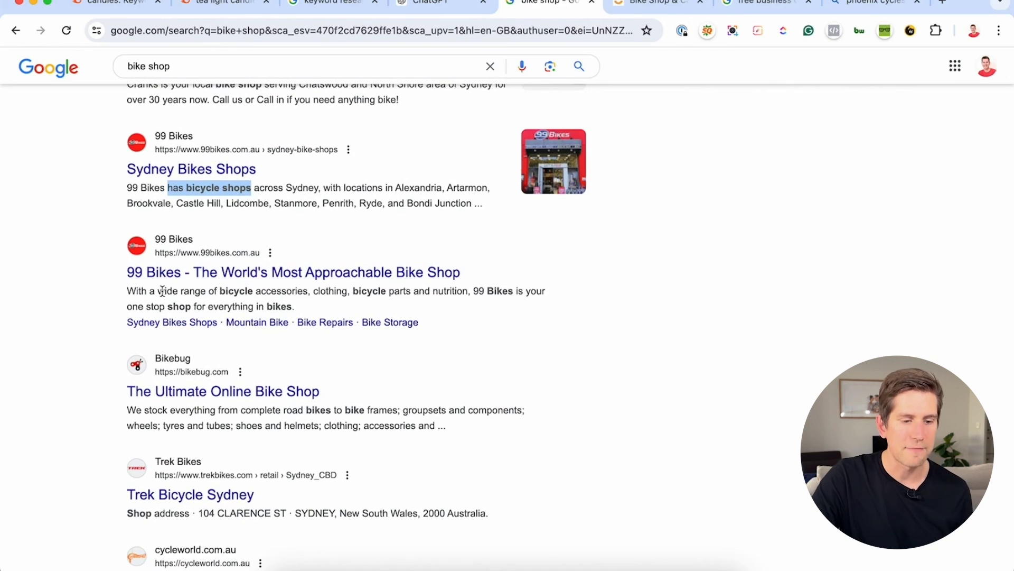
{"action": "scroll", "coordinate": [228, 305], "scroll_direction": "up", "scroll_amount": 8}
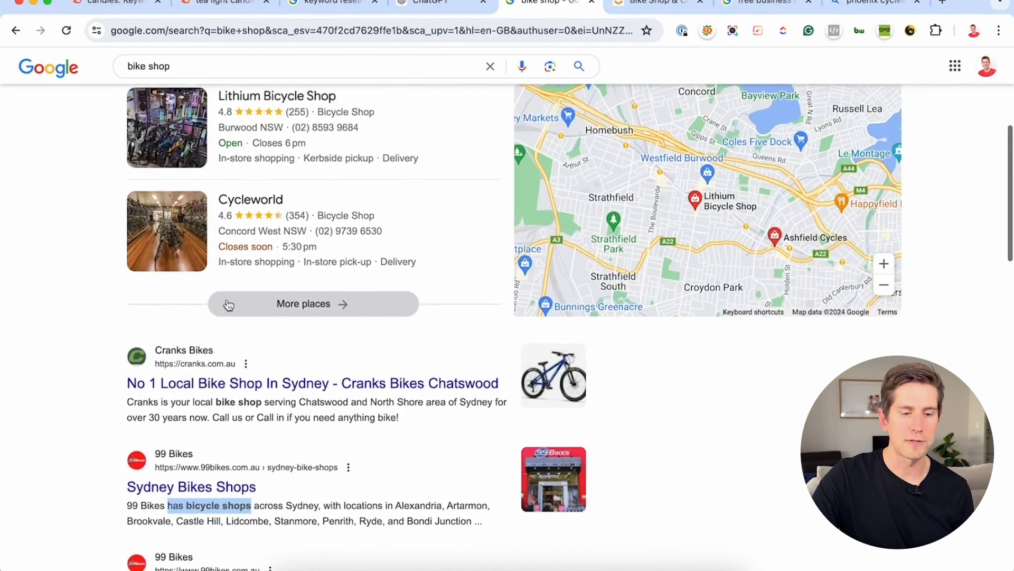
{"action": "scroll", "coordinate": [229, 305], "scroll_direction": "up", "scroll_amount": 3}
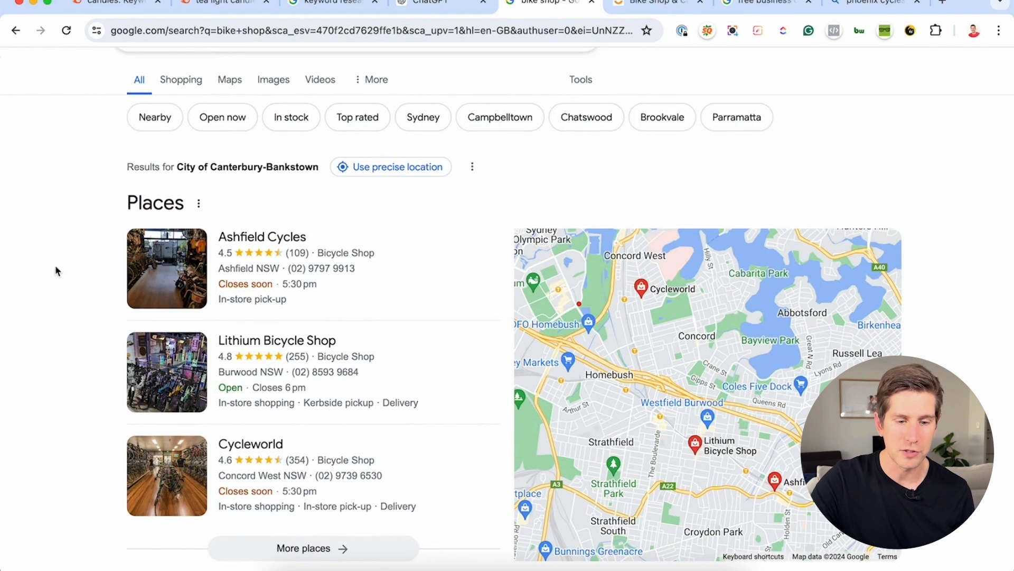
{"action": "scroll", "coordinate": [67, 283], "scroll_direction": "down", "scroll_amount": 2}
{"action": "scroll", "coordinate": [69, 288], "scroll_direction": "down", "scroll_amount": 6}
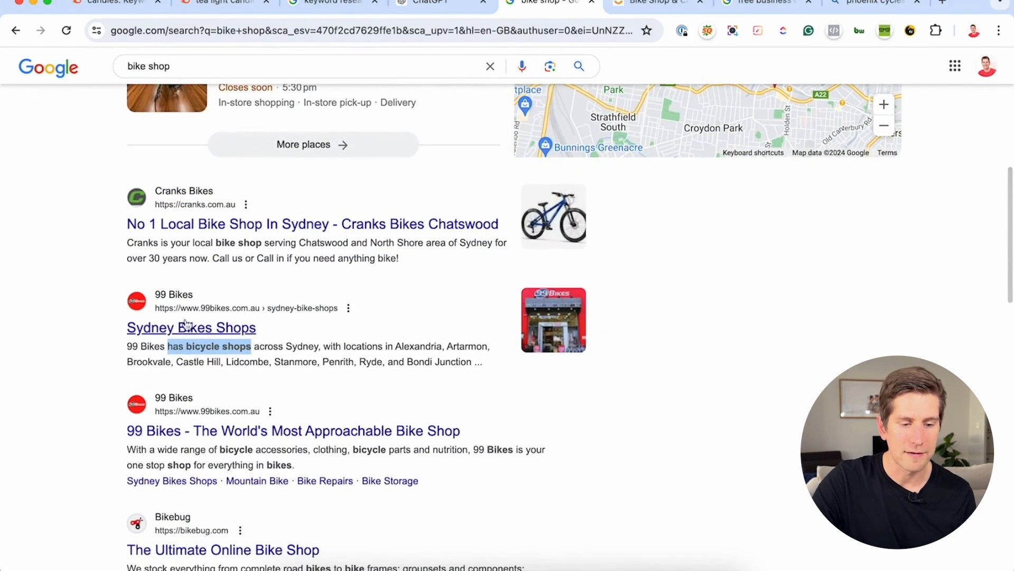